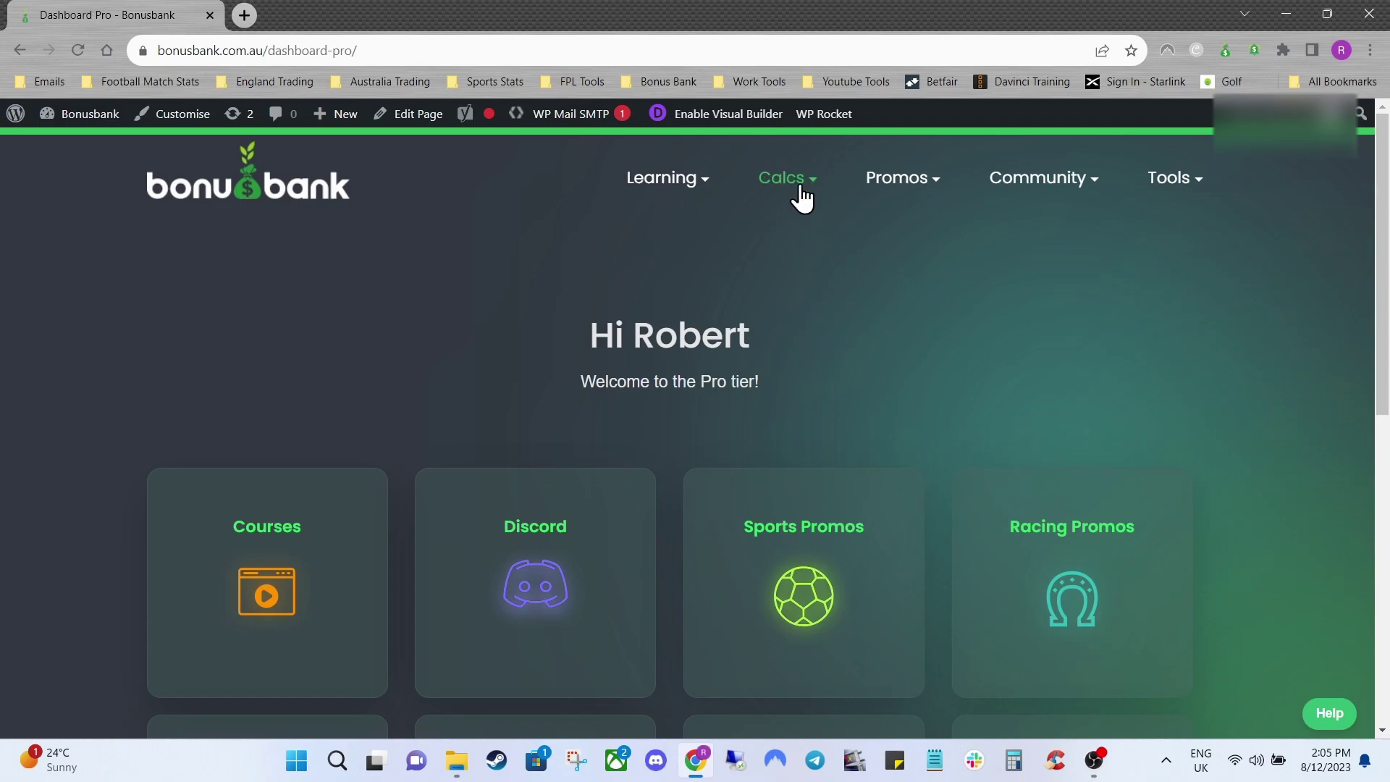
- Open the Simple calculator from the Calcs > Back/Lay menu
{"action": "mouse_move", "coordinate": [797, 192]}
{"action": "mouse_move", "coordinate": [816, 228]}
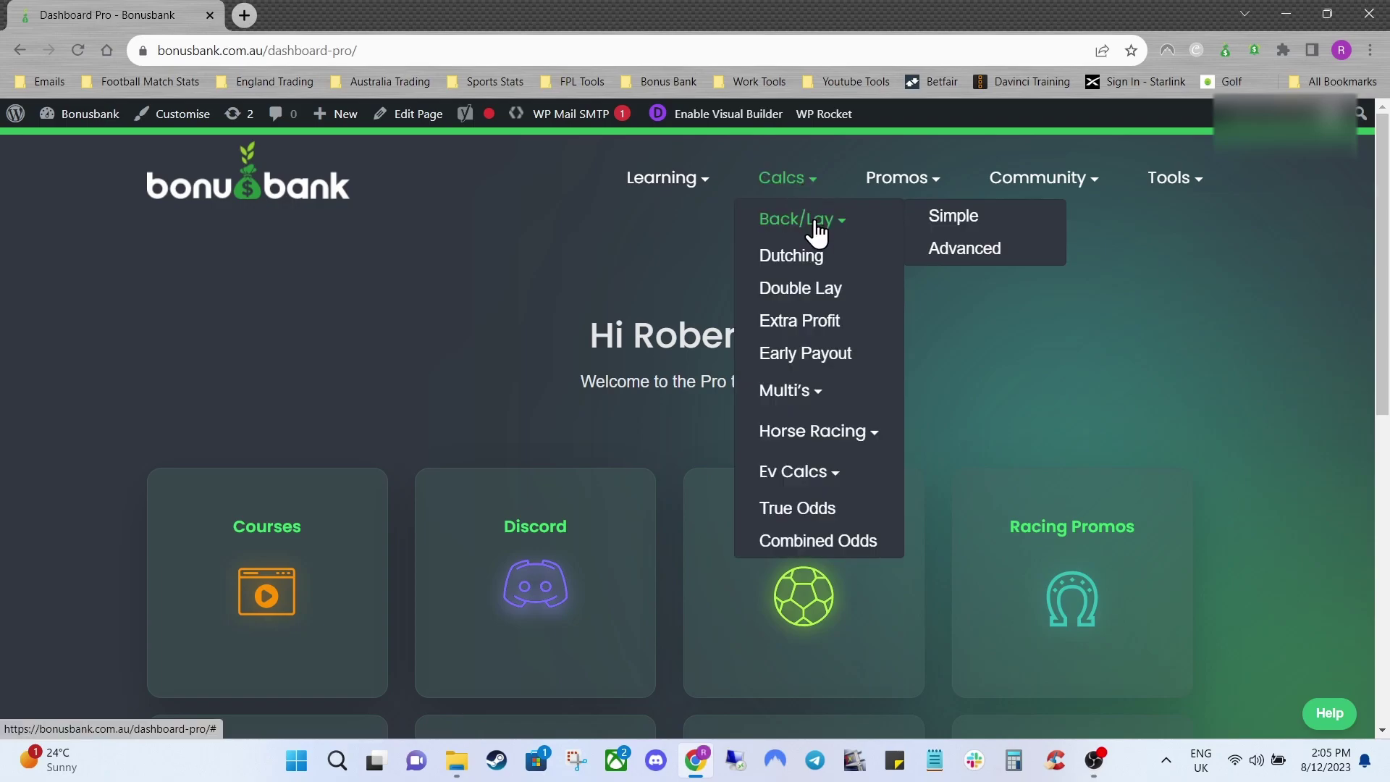
{"action": "left_click", "coordinate": [963, 220]}
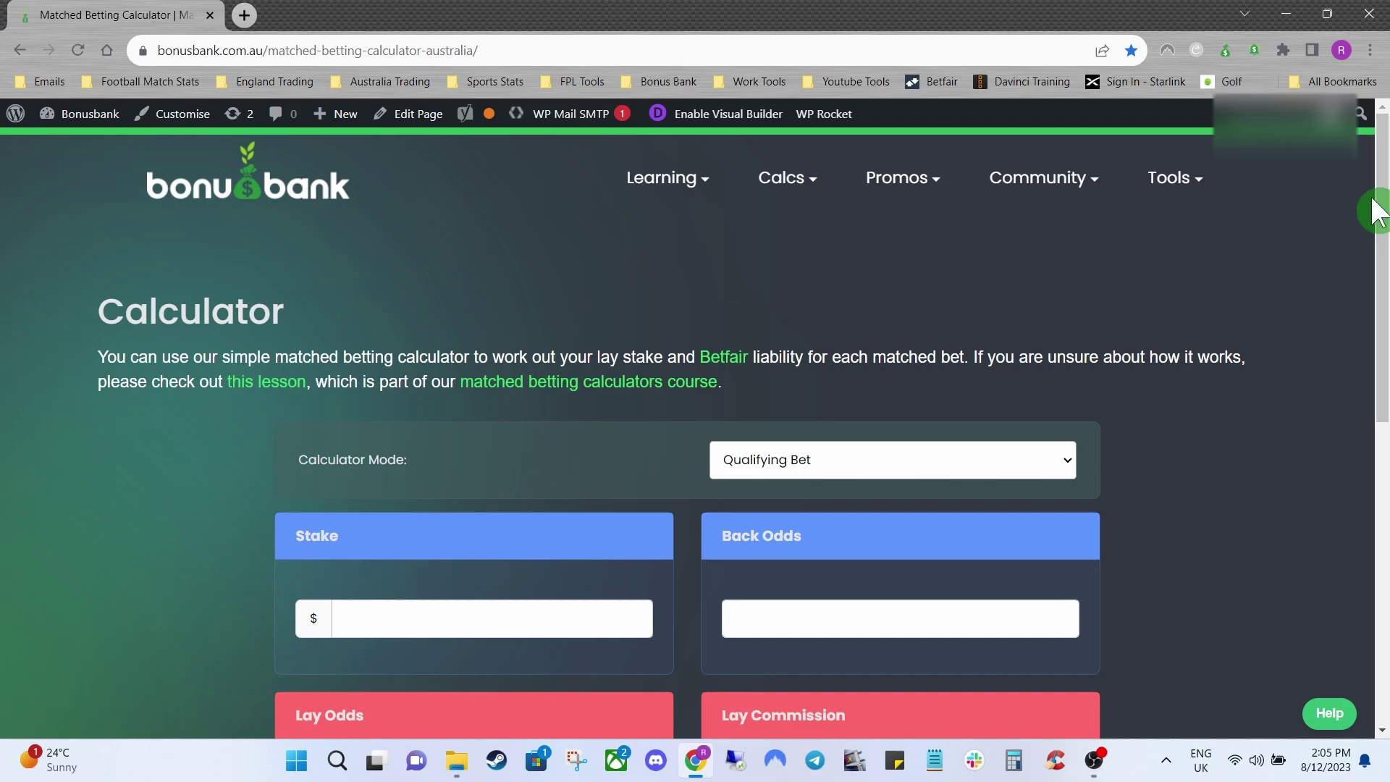
{"action": "left_click_drag", "start_coordinate": [1382, 206], "coordinate": [1374, 311]}
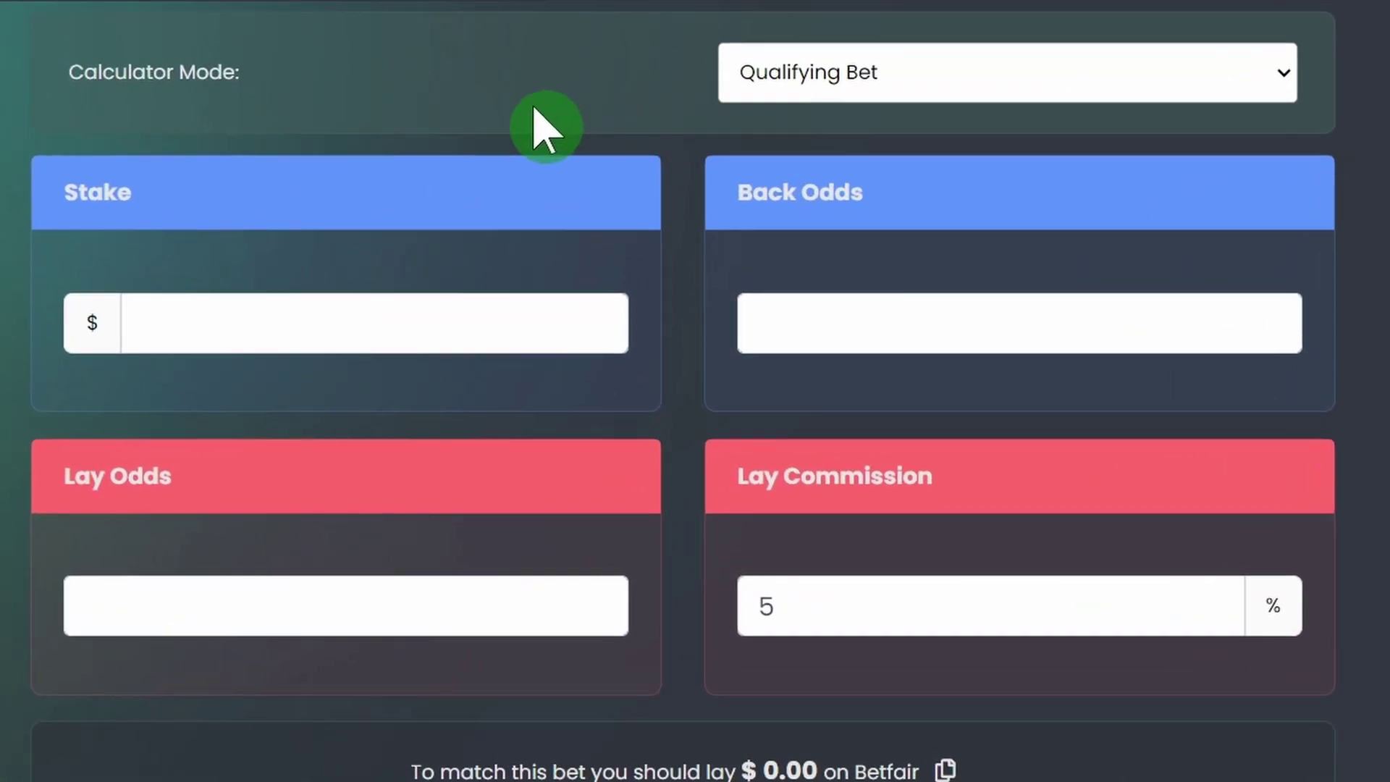
{"action": "left_click", "coordinate": [922, 85]}
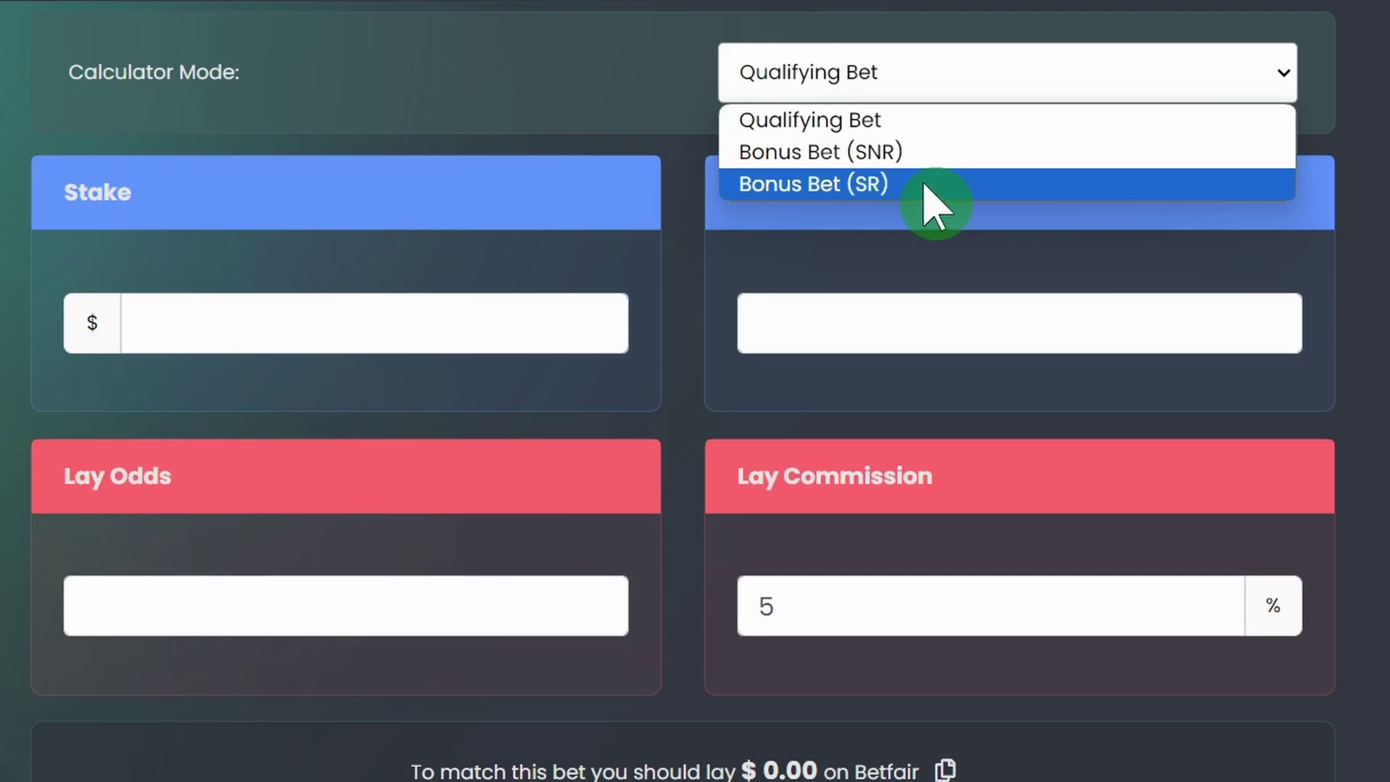
{"action": "left_click", "coordinate": [882, 123]}
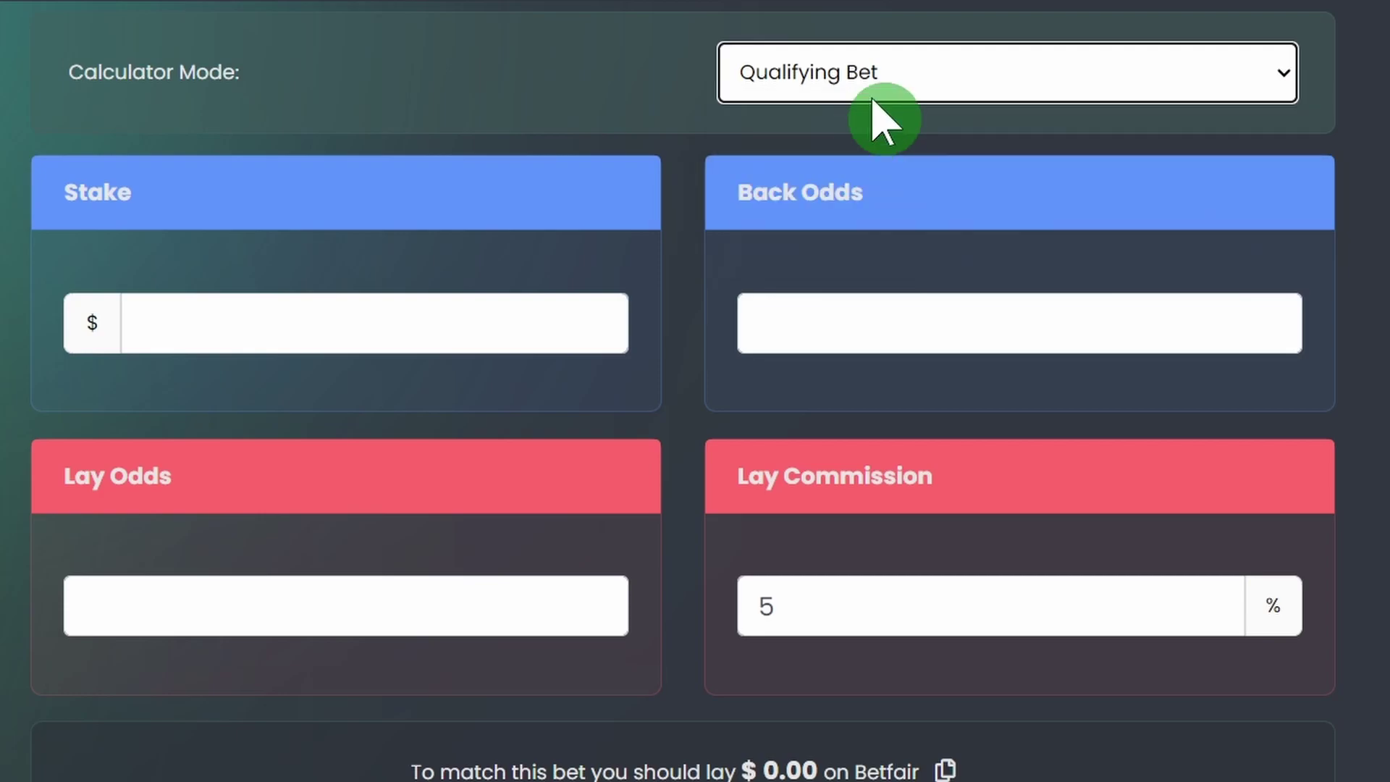
{"action": "scroll", "coordinate": [682, 391], "scroll_direction": "down", "scroll_amount": 1}
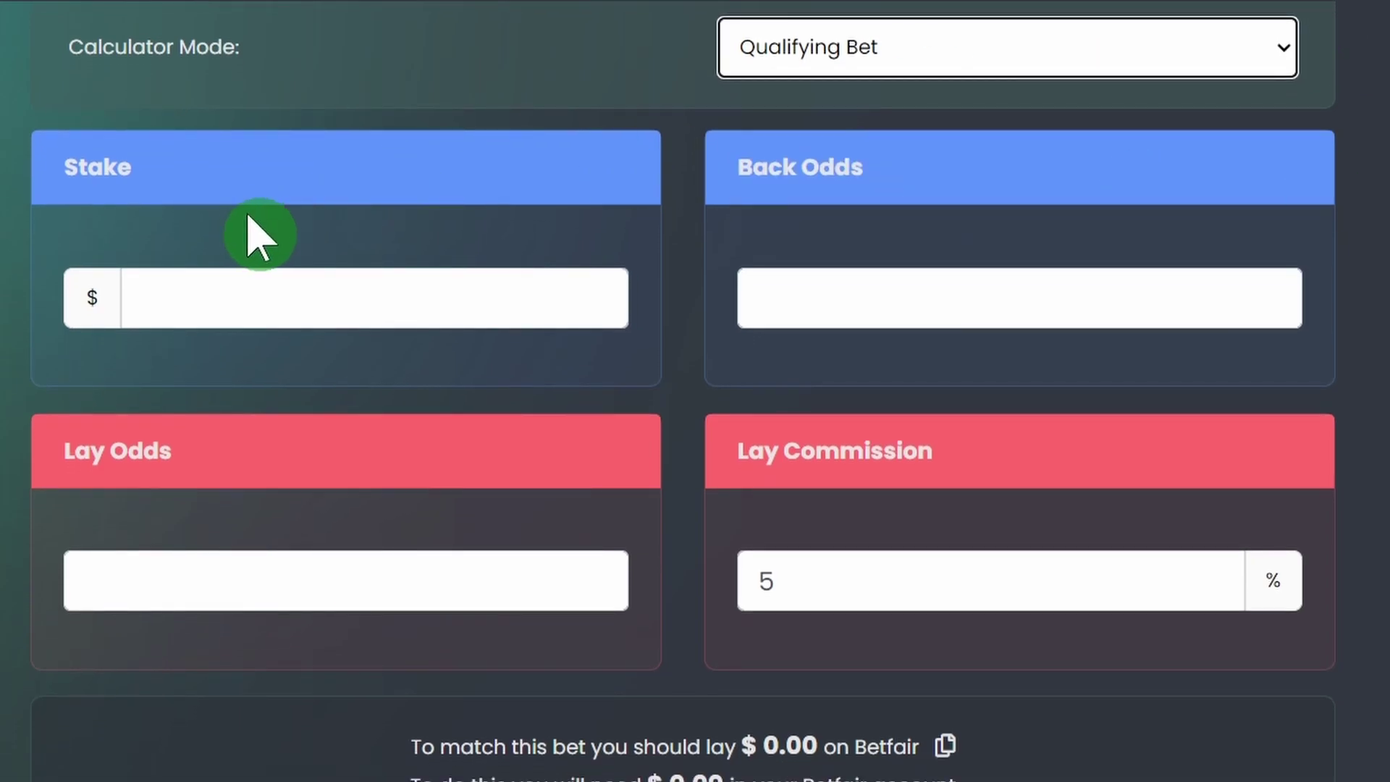
- Enter a $50 stake, back odds 2 and lay odds 2.04, keeping the 5% lay commission
{"action": "left_click", "coordinate": [252, 290]}
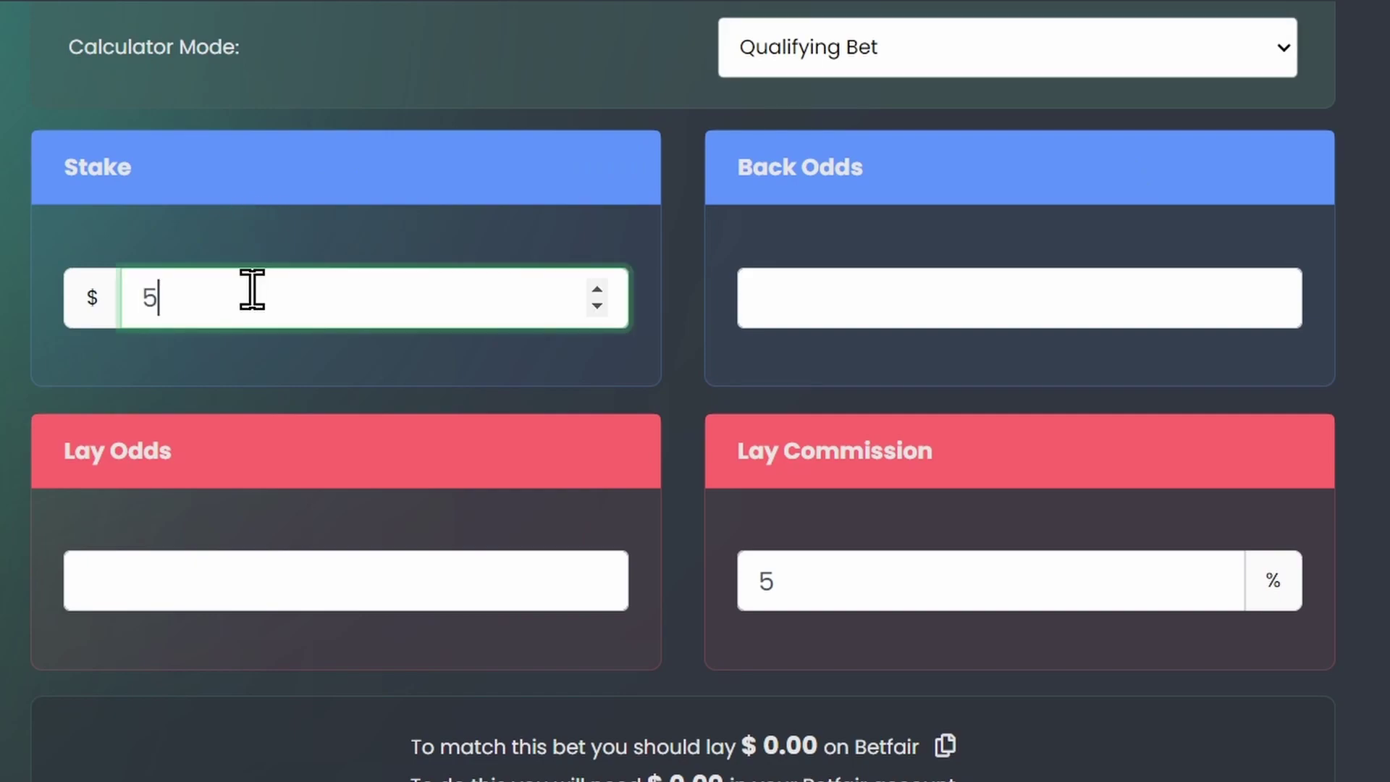
{"action": "type", "text": "50"}
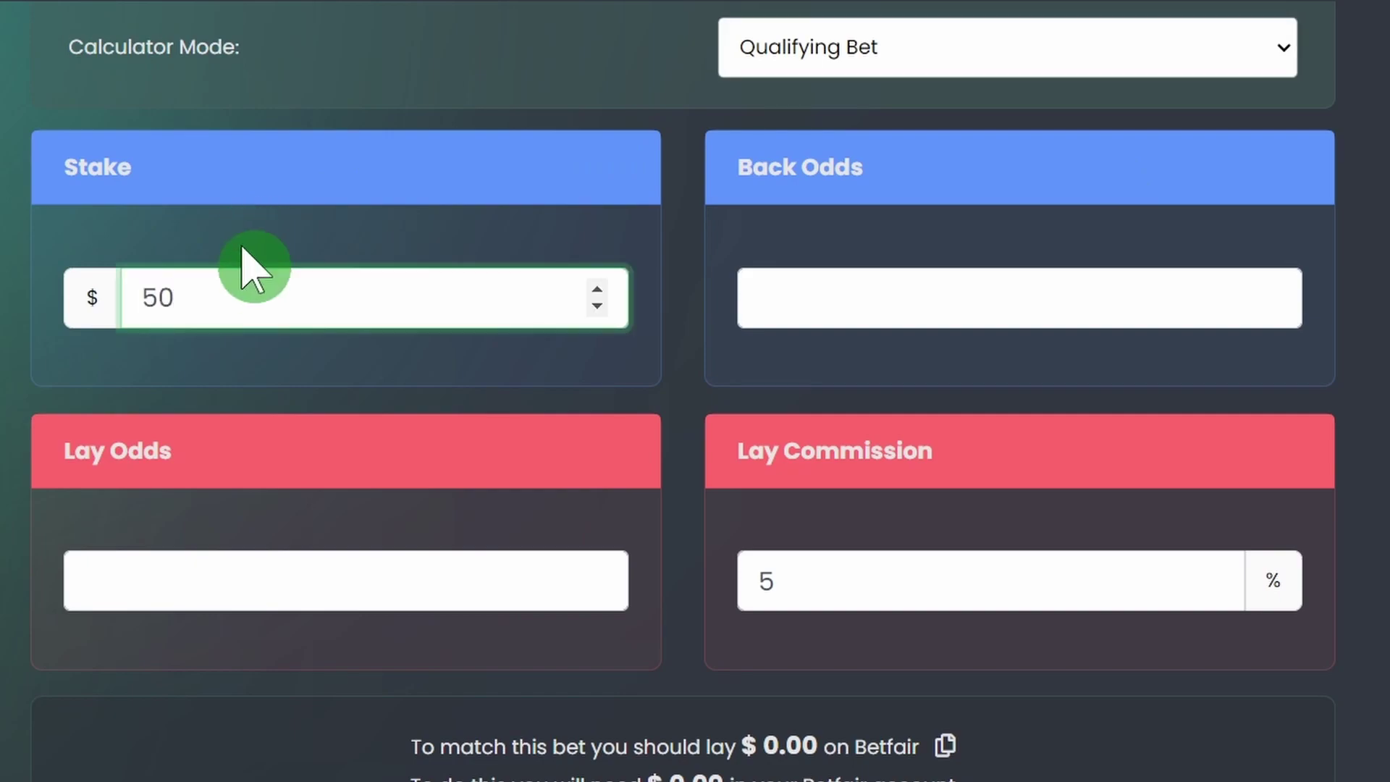
{"action": "left_click", "coordinate": [909, 305]}
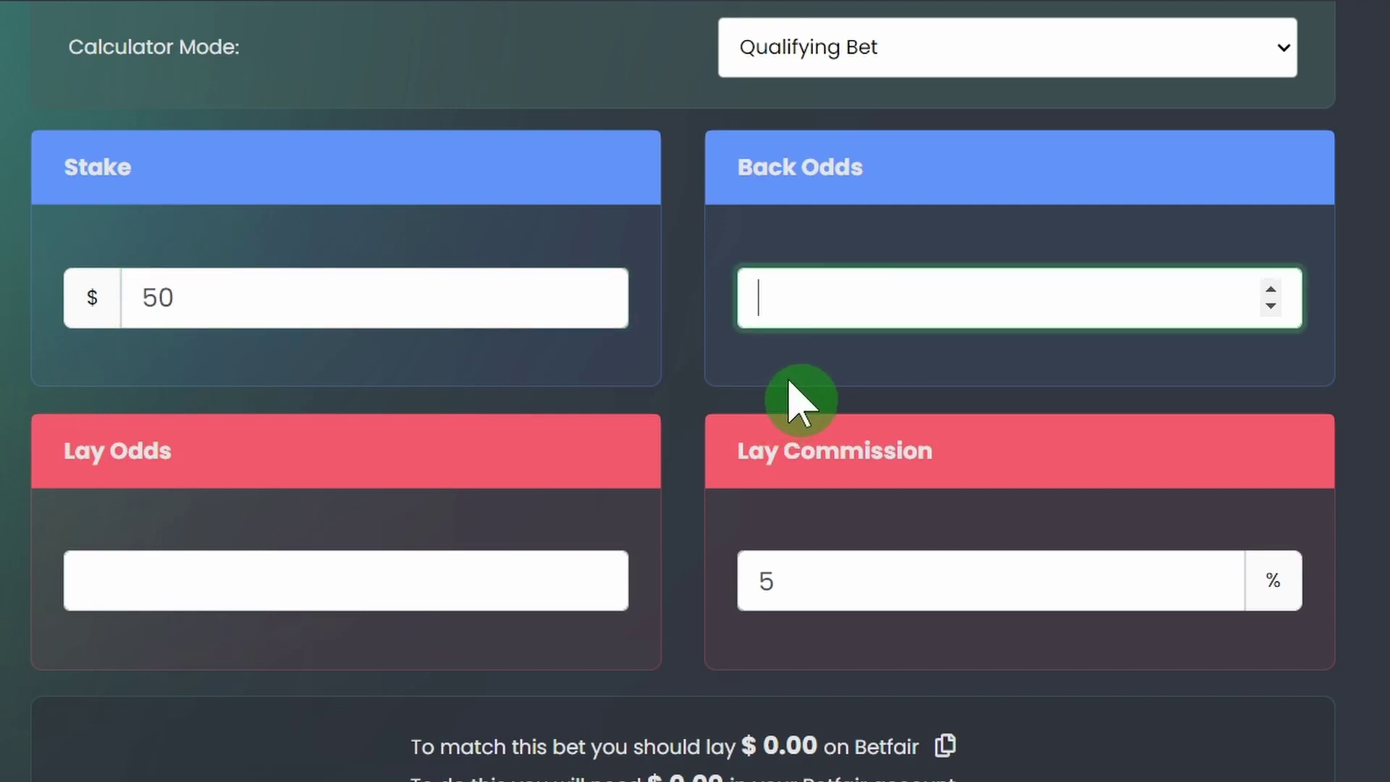
{"action": "type", "text": "2"}
{"action": "left_click", "coordinate": [273, 567]}
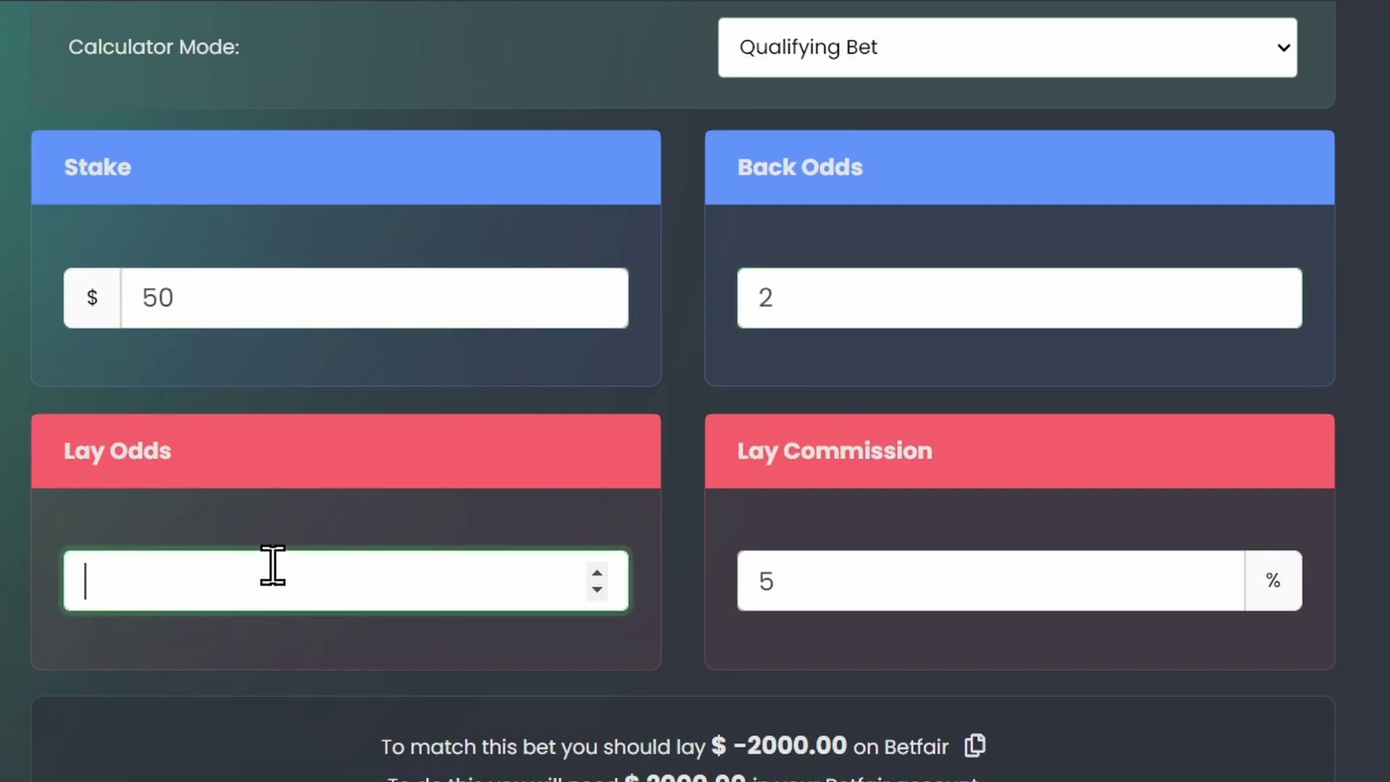
{"action": "type", "text": "2"}
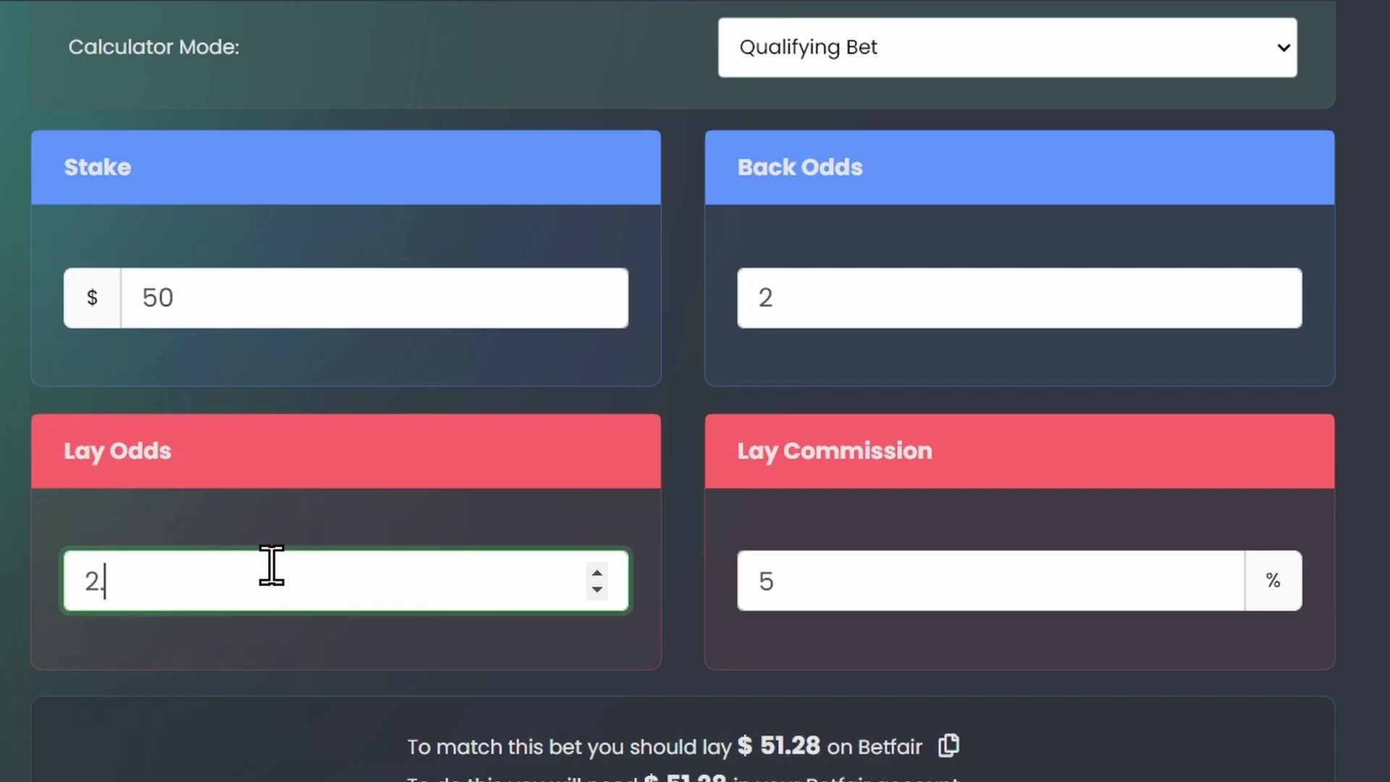
{"action": "type", "text": ".04"}
{"action": "scroll", "coordinate": [823, 498], "scroll_direction": "down", "scroll_amount": 1}
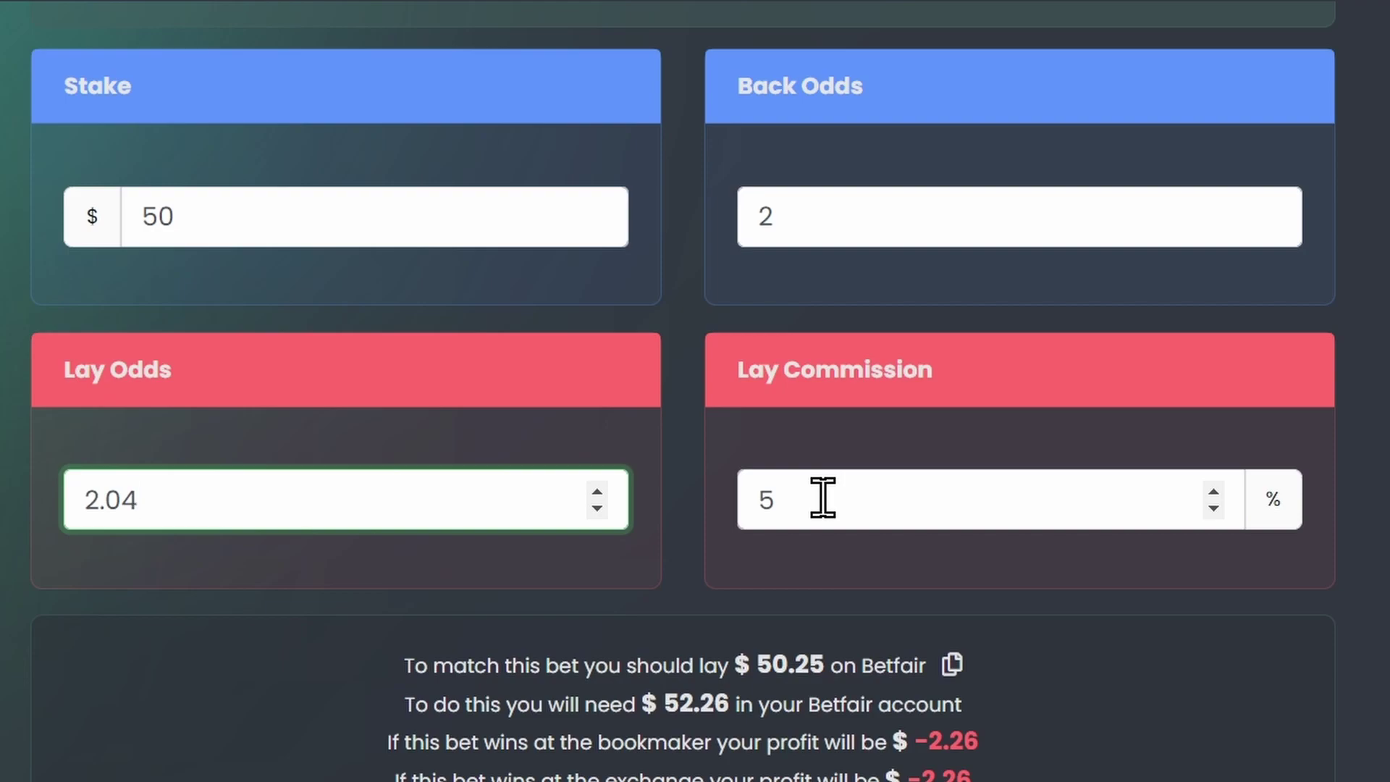
{"action": "left_click_drag", "start_coordinate": [823, 498], "coordinate": [728, 510]}
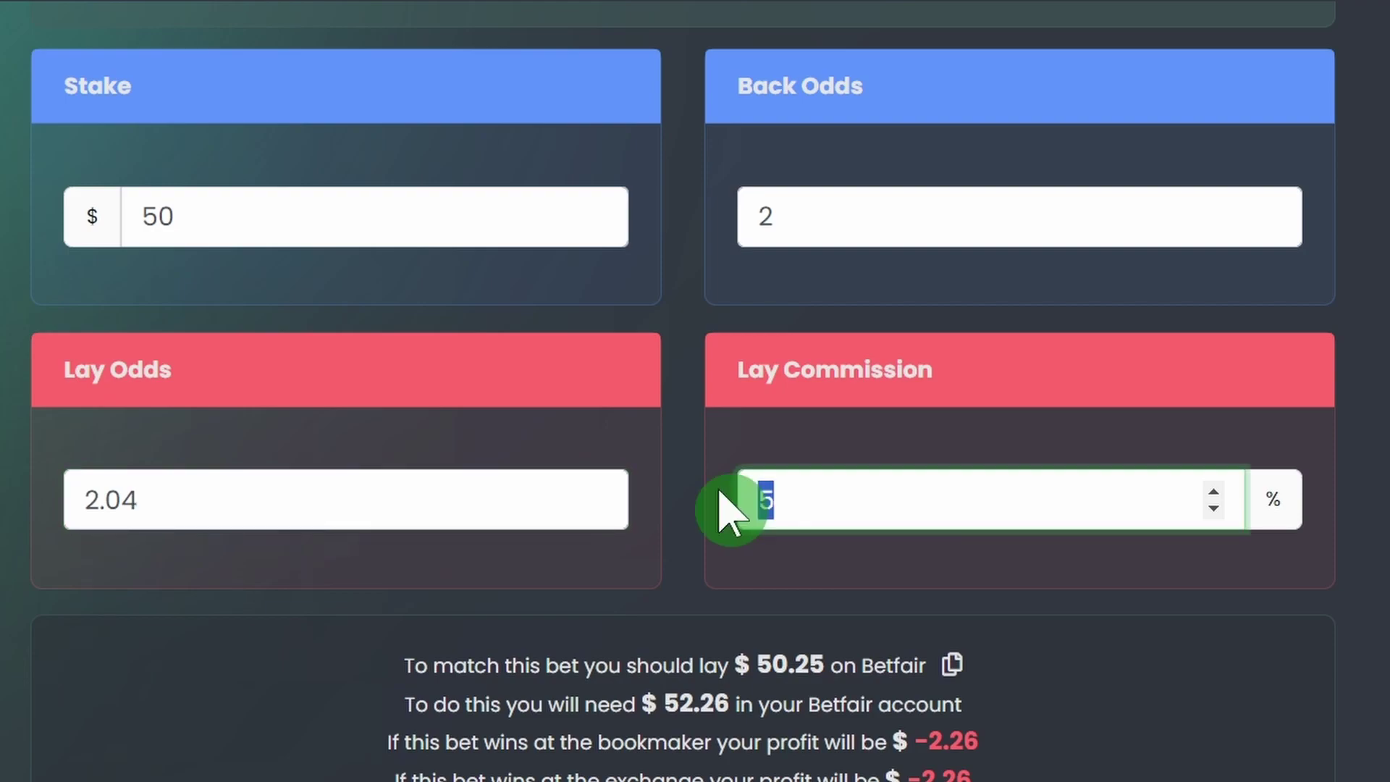
{"action": "left_click", "coordinate": [988, 435]}
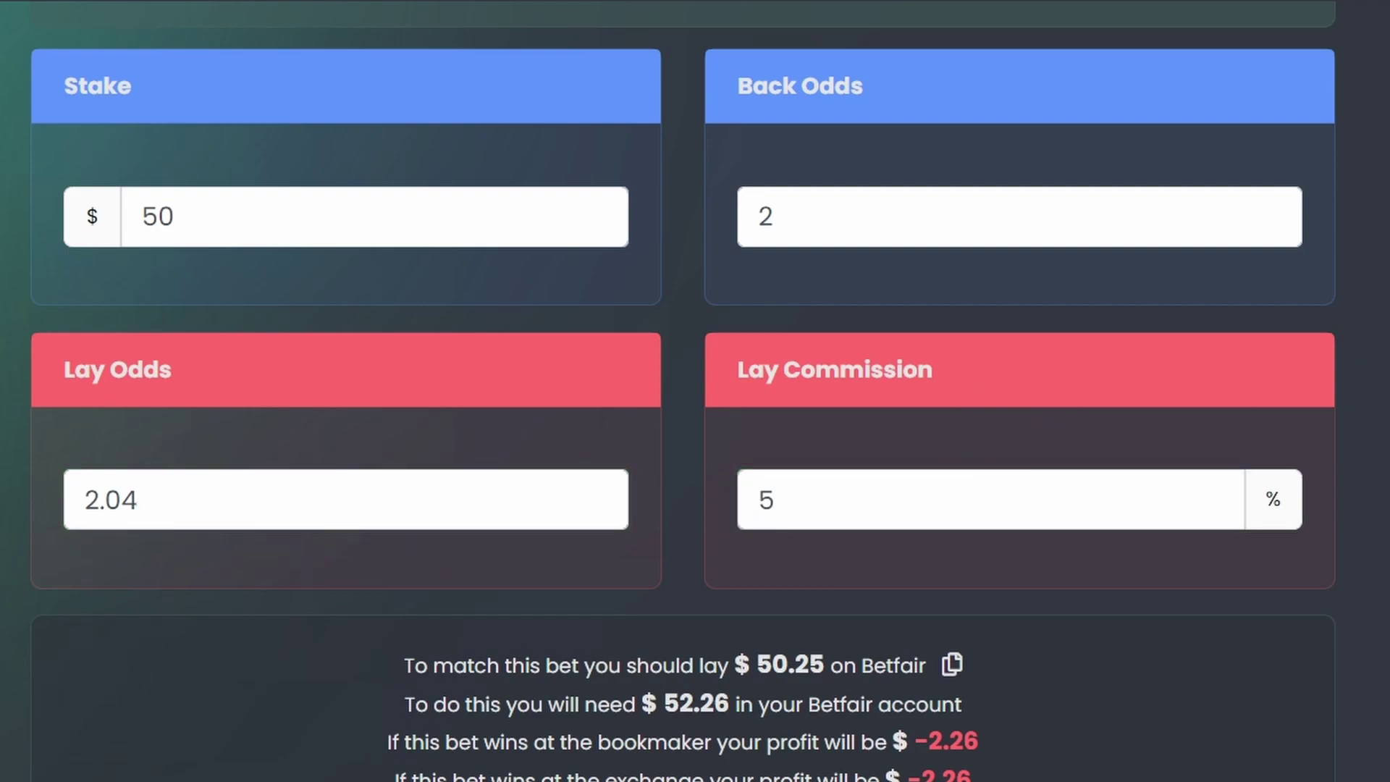
{"action": "scroll", "coordinate": [744, 574], "scroll_direction": "down", "scroll_amount": 3}
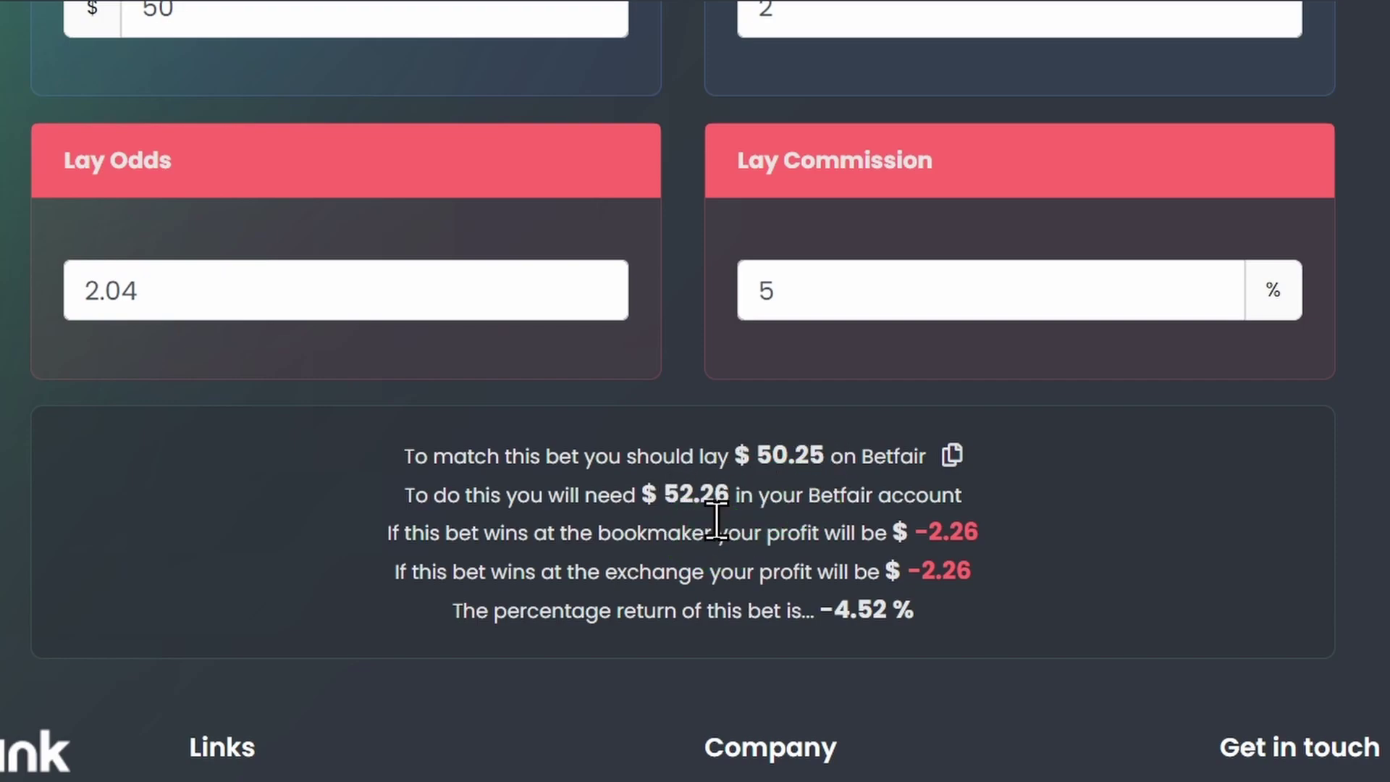
{"action": "scroll", "coordinate": [710, 521], "scroll_direction": "down", "scroll_amount": 1}
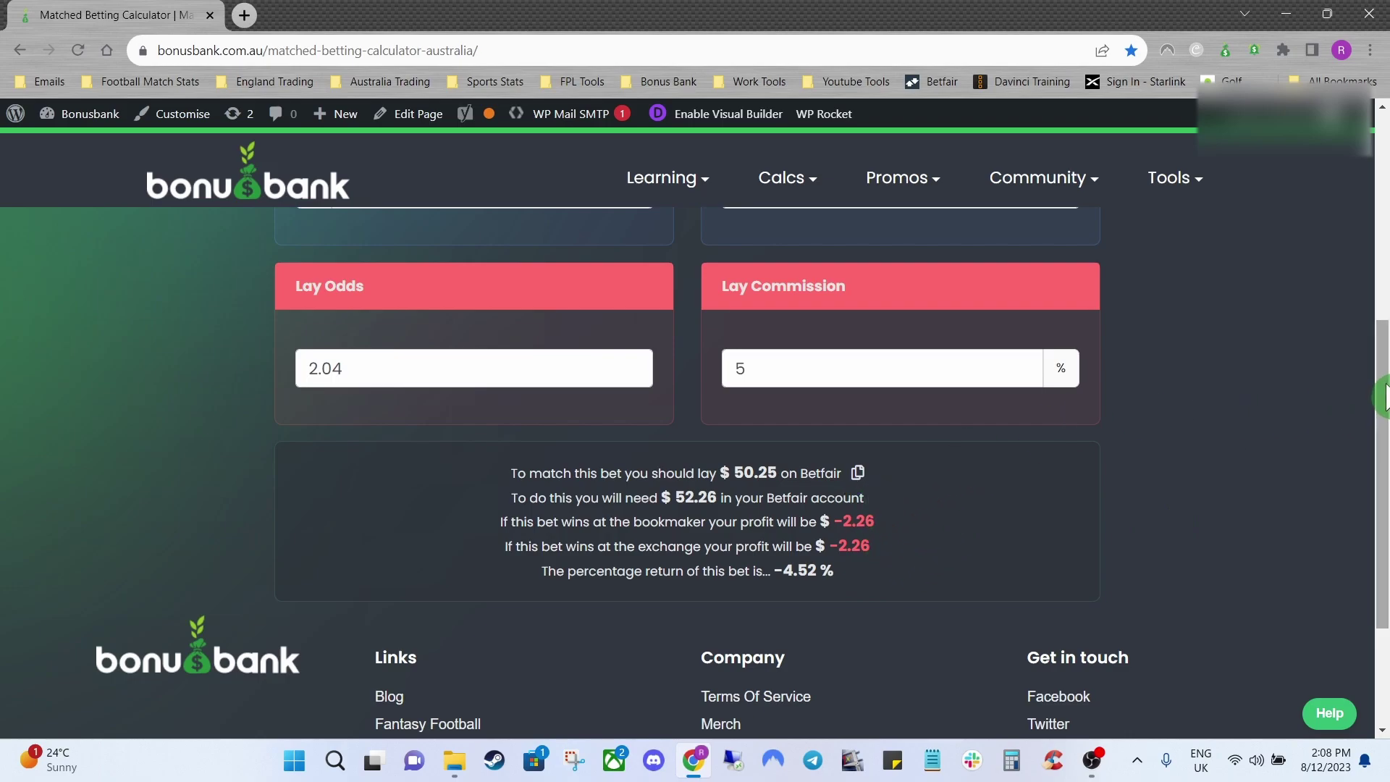
- Switch the calculator mode to Bonus Bet (SNR)
{"action": "left_click_drag", "start_coordinate": [1383, 391], "coordinate": [1382, 290]}
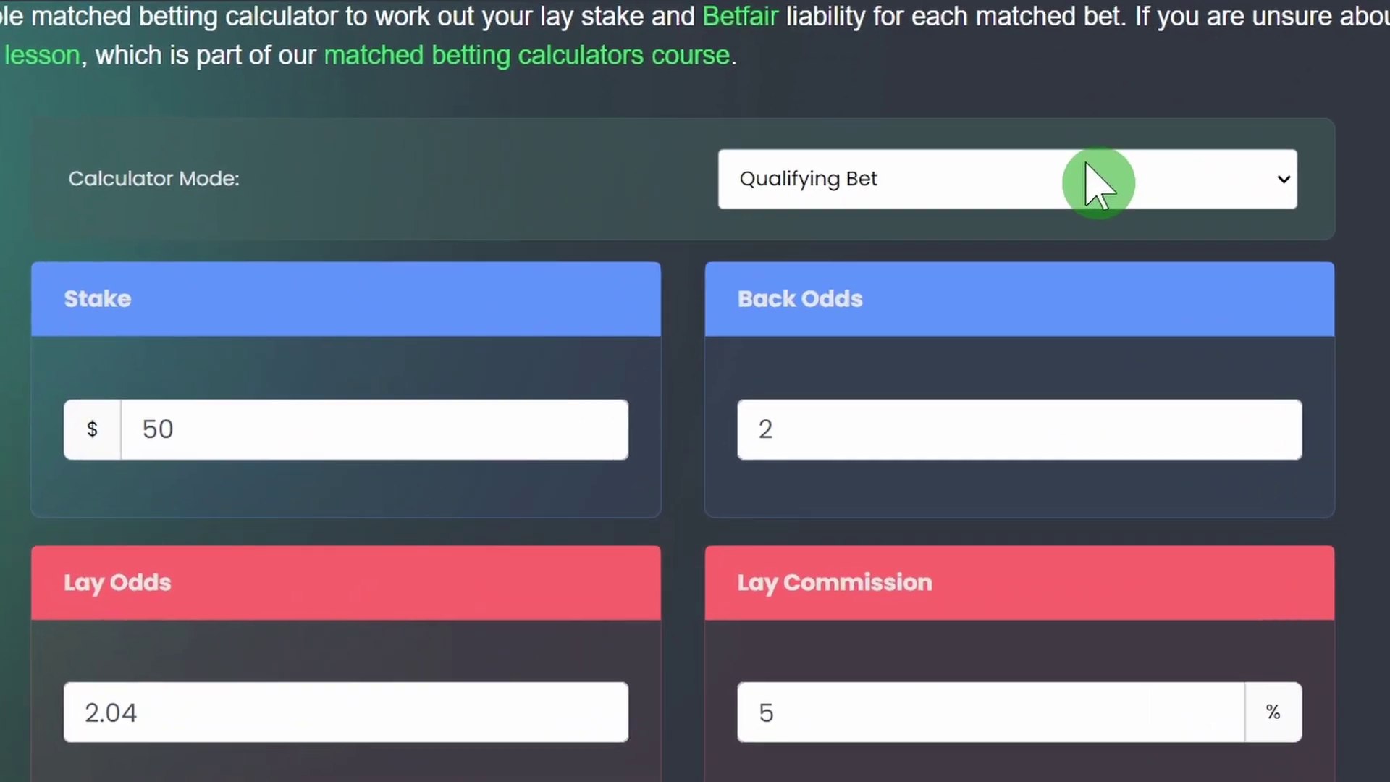
{"action": "left_click", "coordinate": [995, 190]}
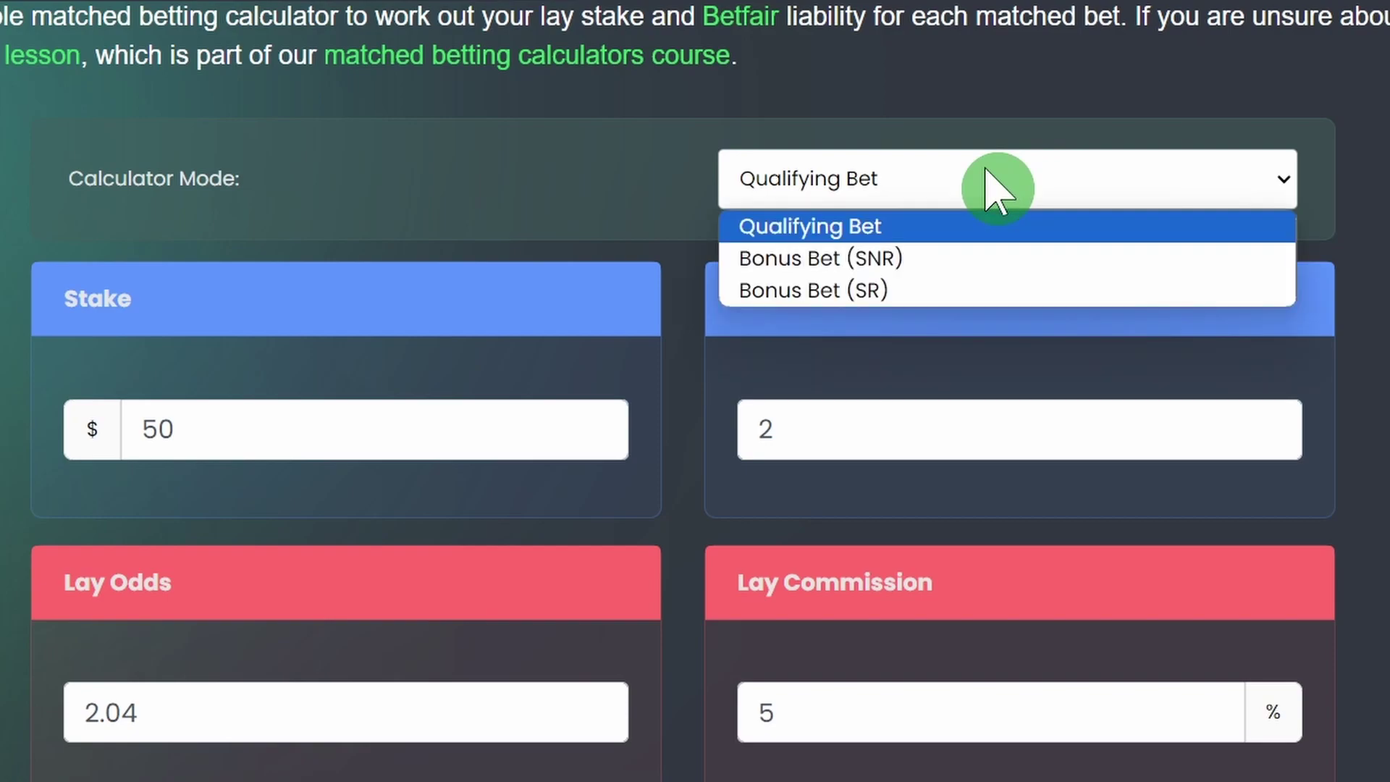
{"action": "left_click", "coordinate": [899, 261]}
- Replace the odds with back odds 10 and lay odds 11
{"action": "left_click_drag", "start_coordinate": [856, 415], "coordinate": [635, 407]}
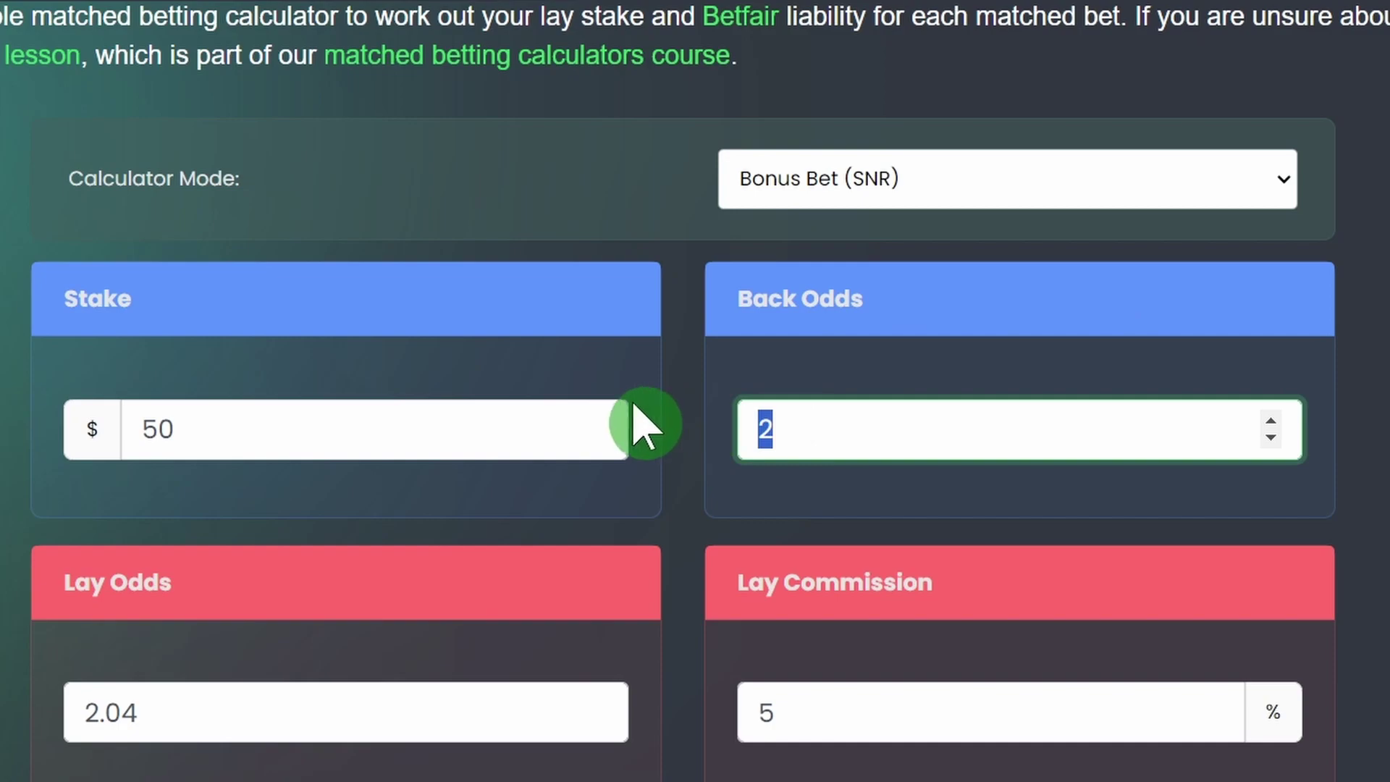
{"action": "key", "text": "BackSpace"}
{"action": "left_click", "coordinate": [813, 391]}
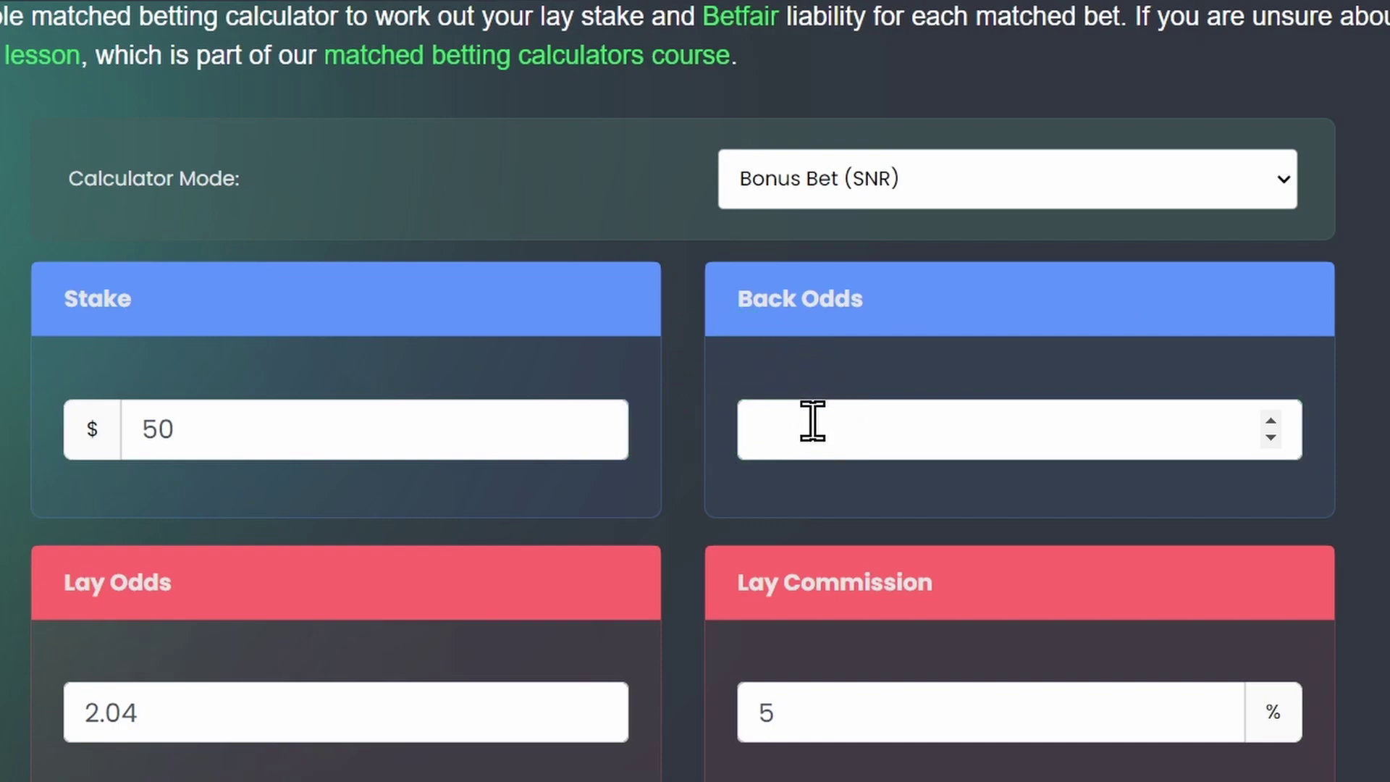
{"action": "left_click", "coordinate": [815, 418]}
{"action": "type", "text": "10"}
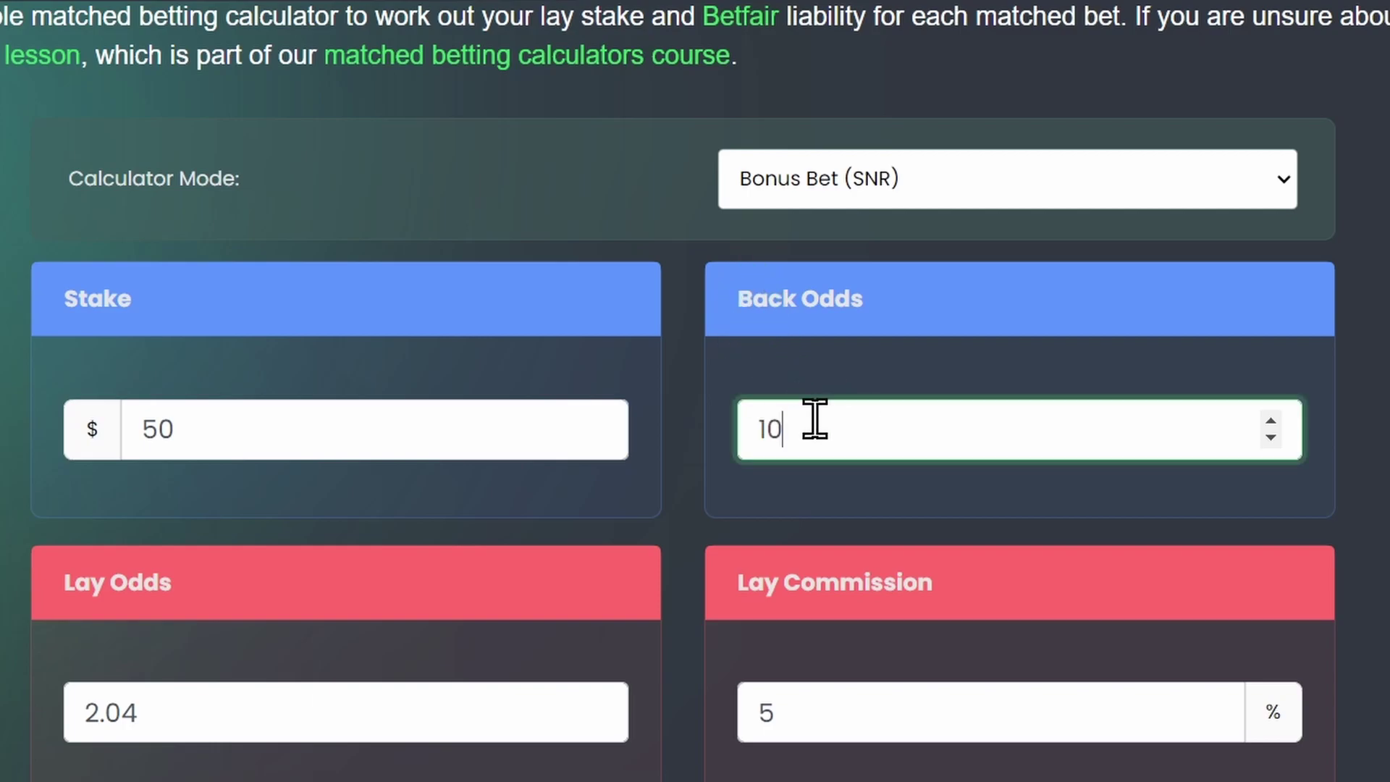
{"action": "key", "text": "Tab"}
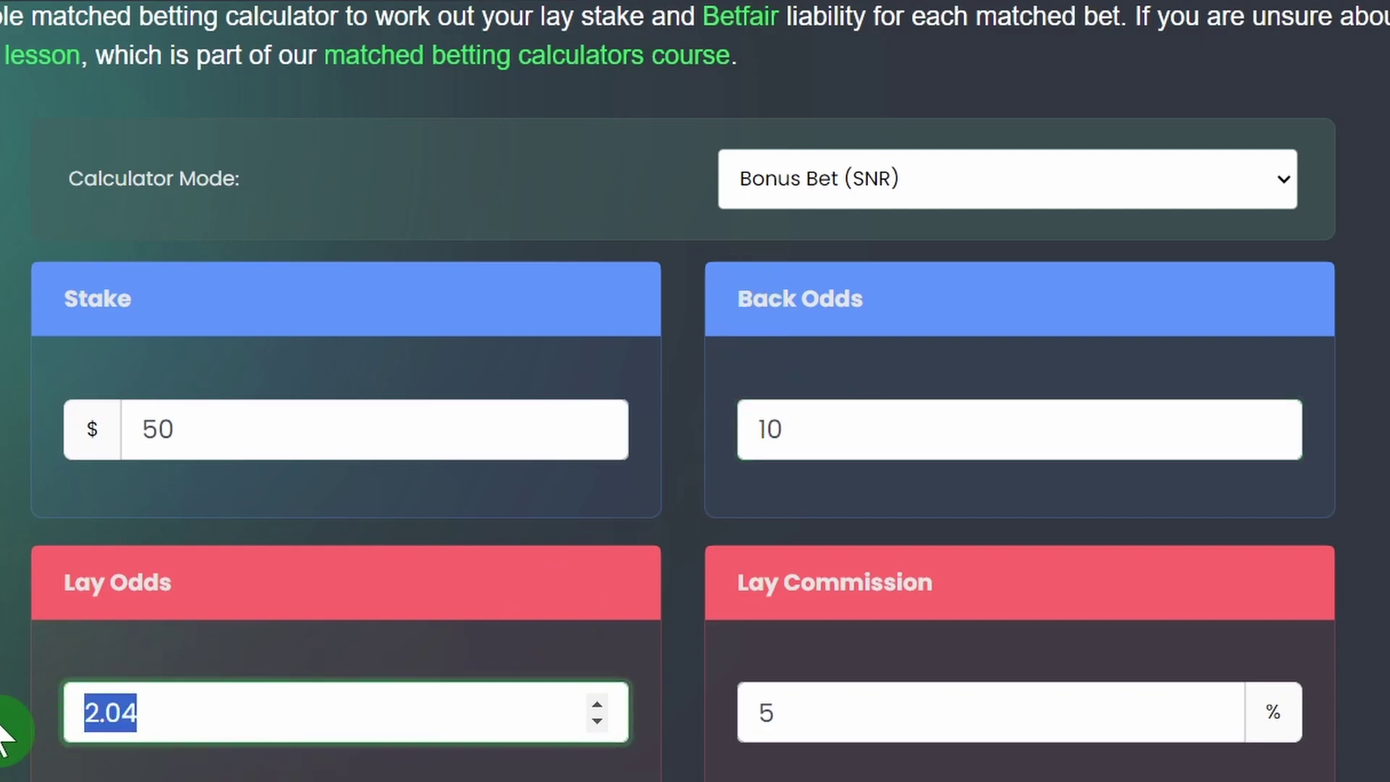
{"action": "type", "text": "11"}
{"action": "scroll", "coordinate": [695, 390], "scroll_direction": "down", "scroll_amount": 5}
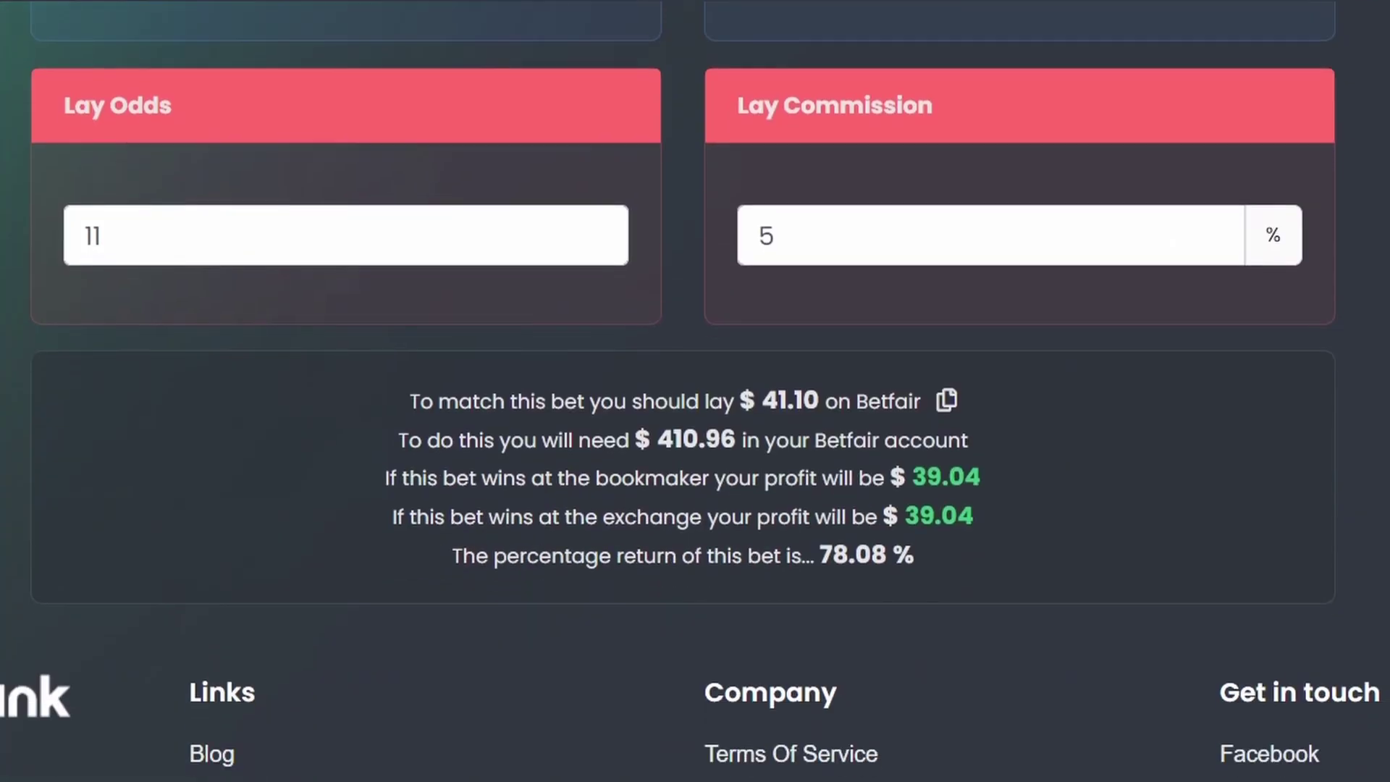
{"action": "left_click", "coordinate": [646, 316]}
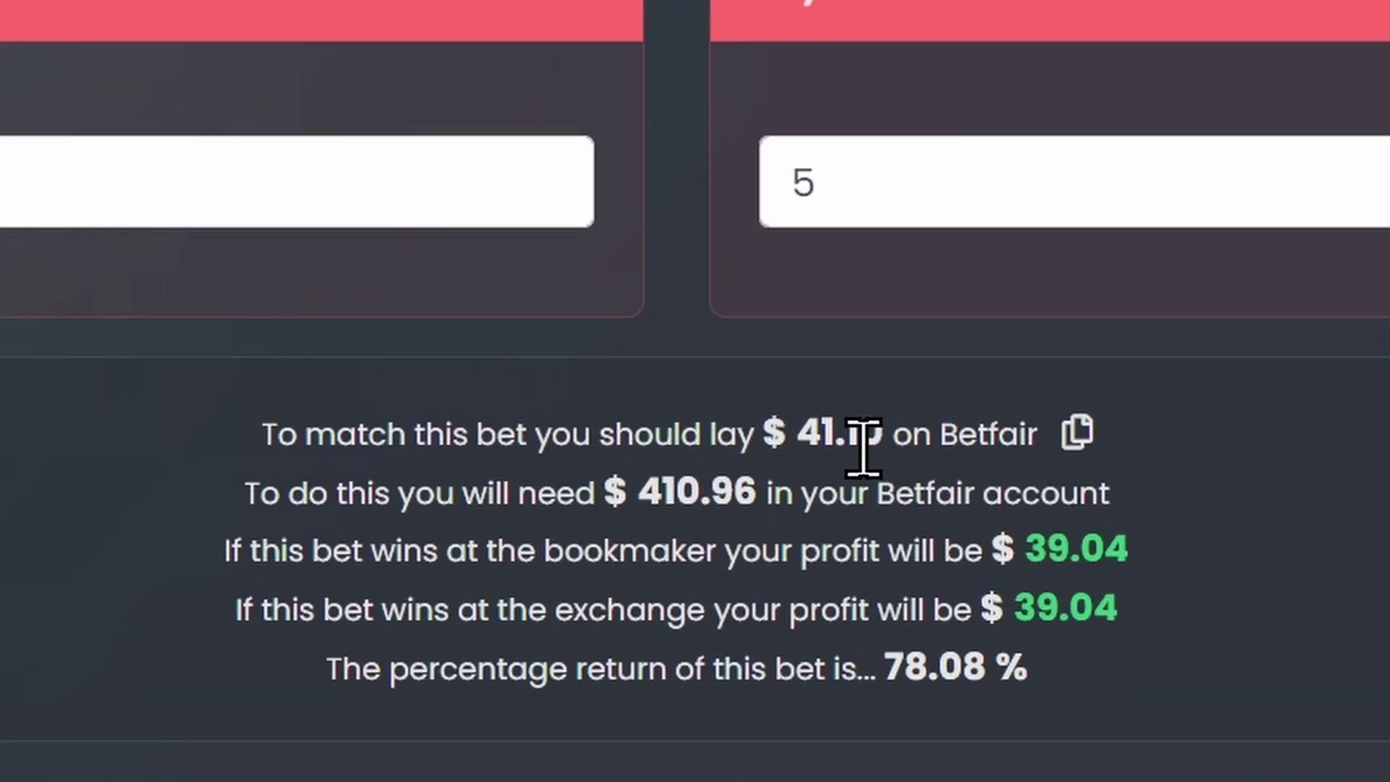
{"action": "left_click", "coordinate": [591, 467]}
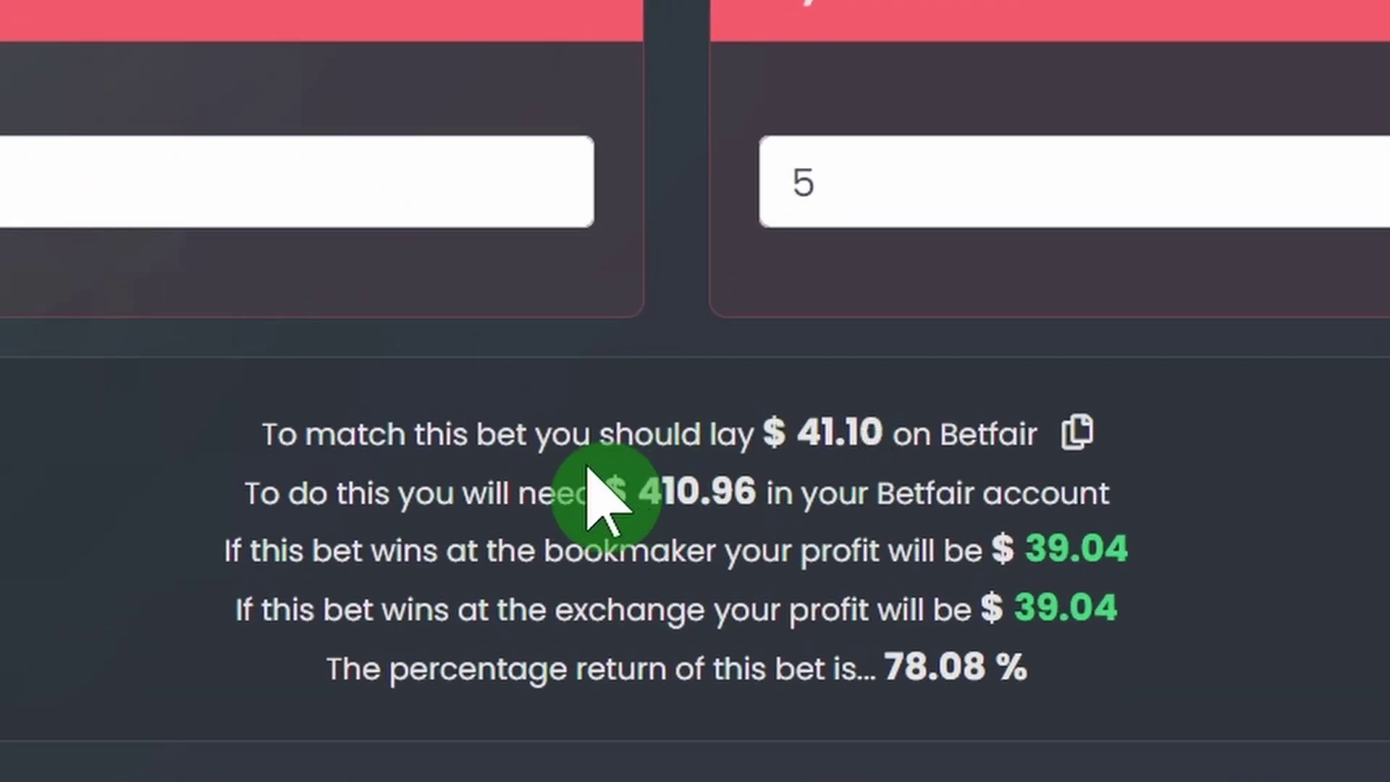
{"action": "left_click", "coordinate": [938, 467]}
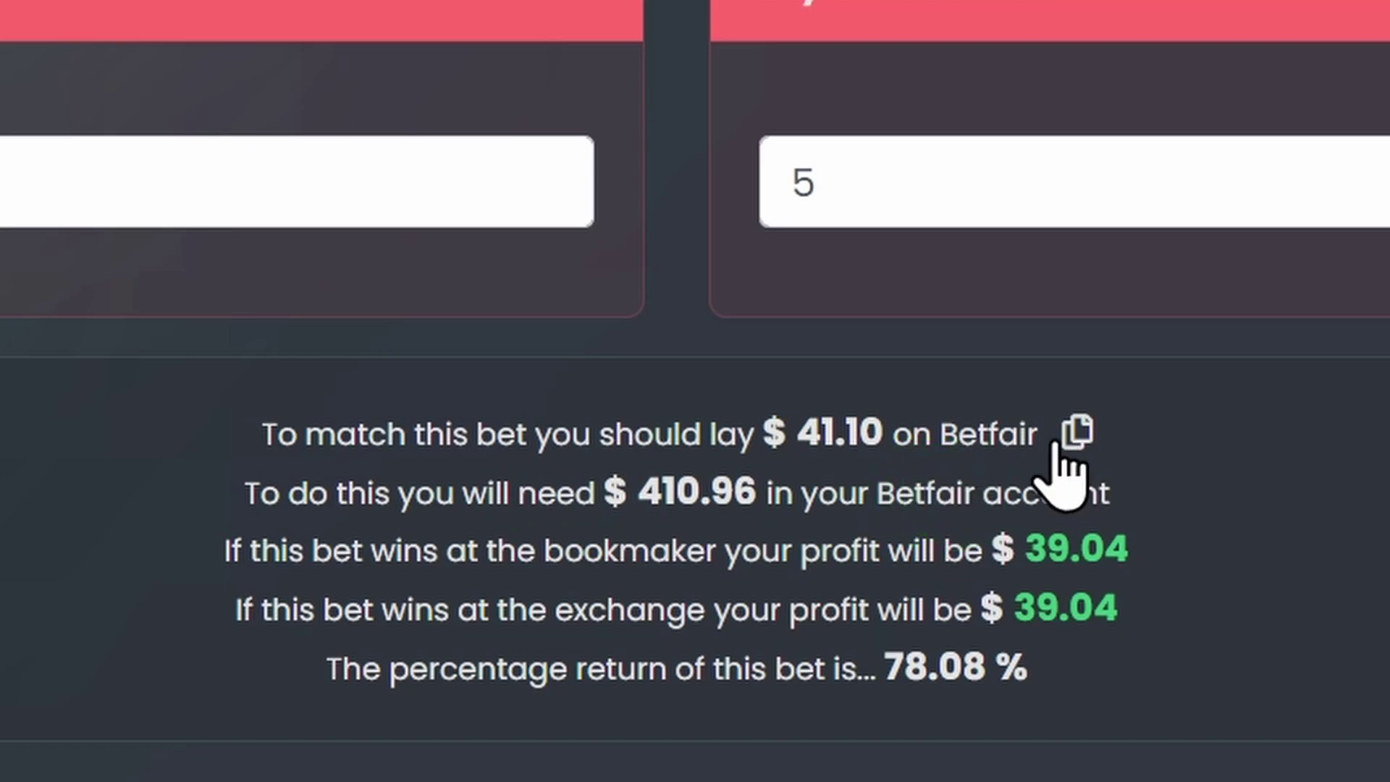
{"action": "left_click", "coordinate": [645, 378]}
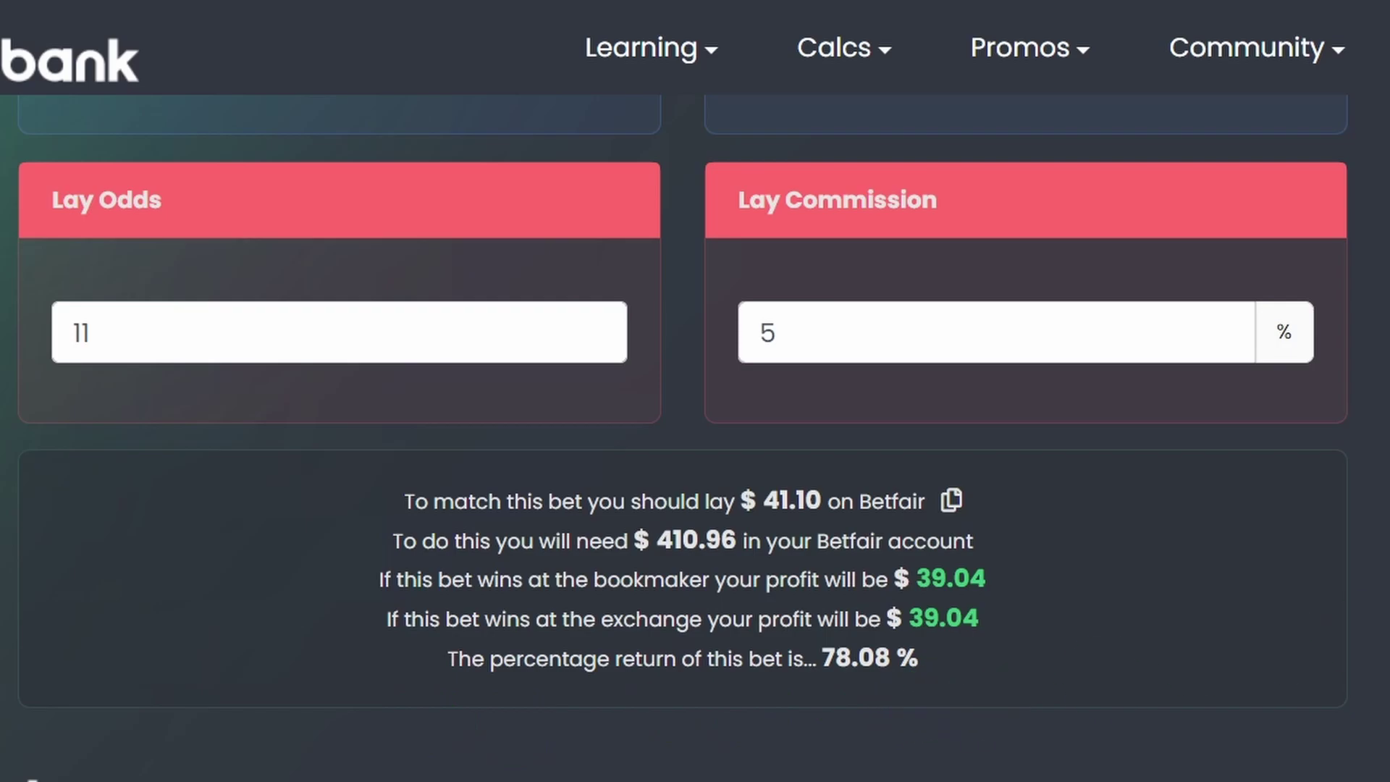
{"action": "scroll", "coordinate": [683, 434], "scroll_direction": "up", "scroll_amount": 5}
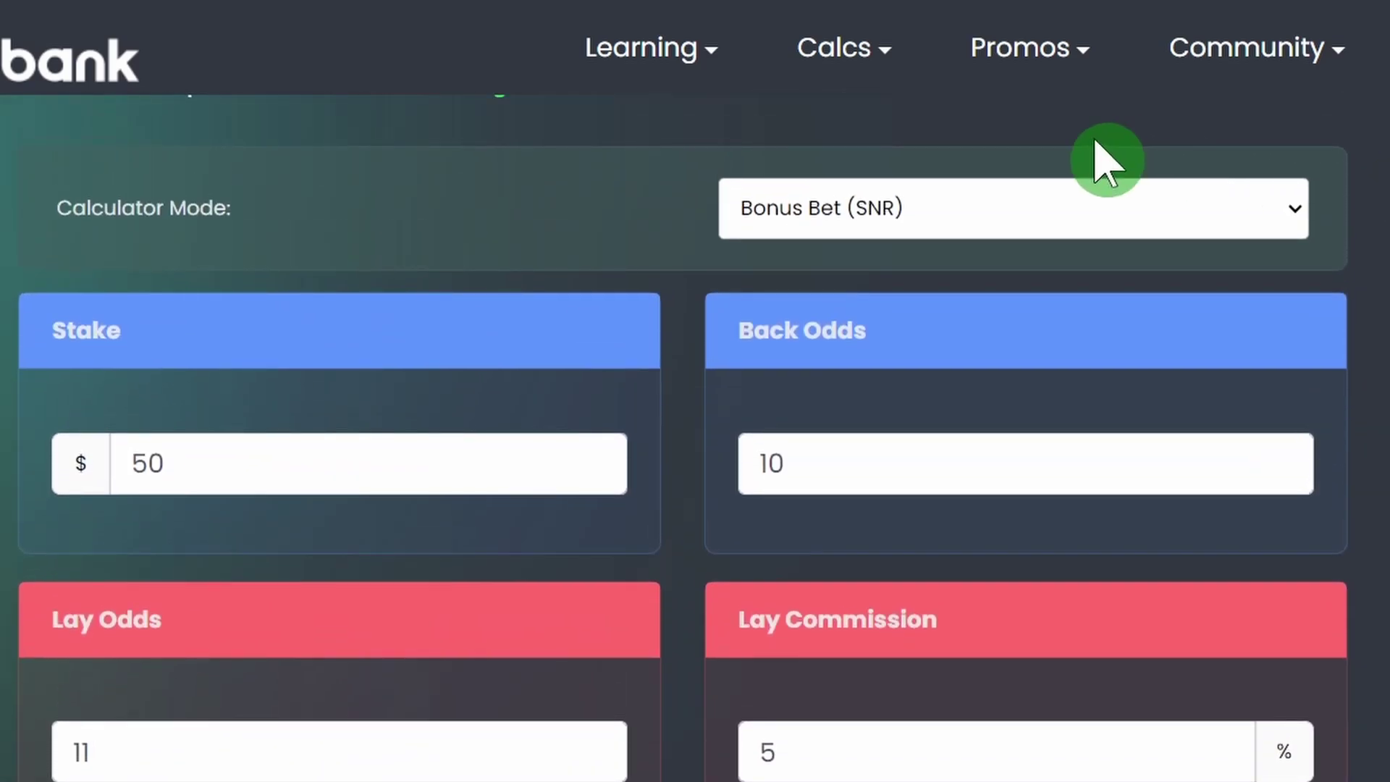
- Change the mode to Bonus Bet (SR) and review the $45.66 recommended lay
{"action": "left_click", "coordinate": [1074, 207]}
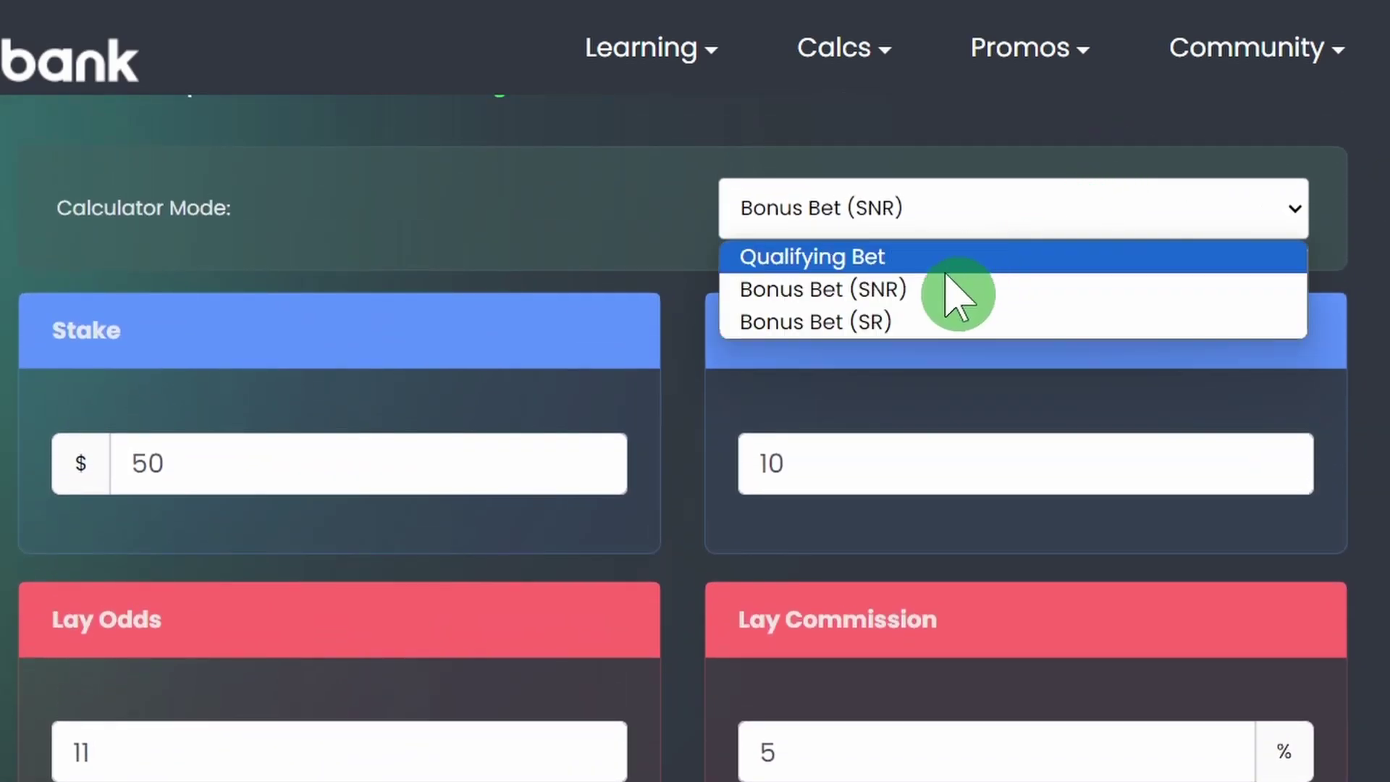
{"action": "left_click", "coordinate": [905, 325]}
{"action": "scroll", "coordinate": [683, 434], "scroll_direction": "down", "scroll_amount": 3}
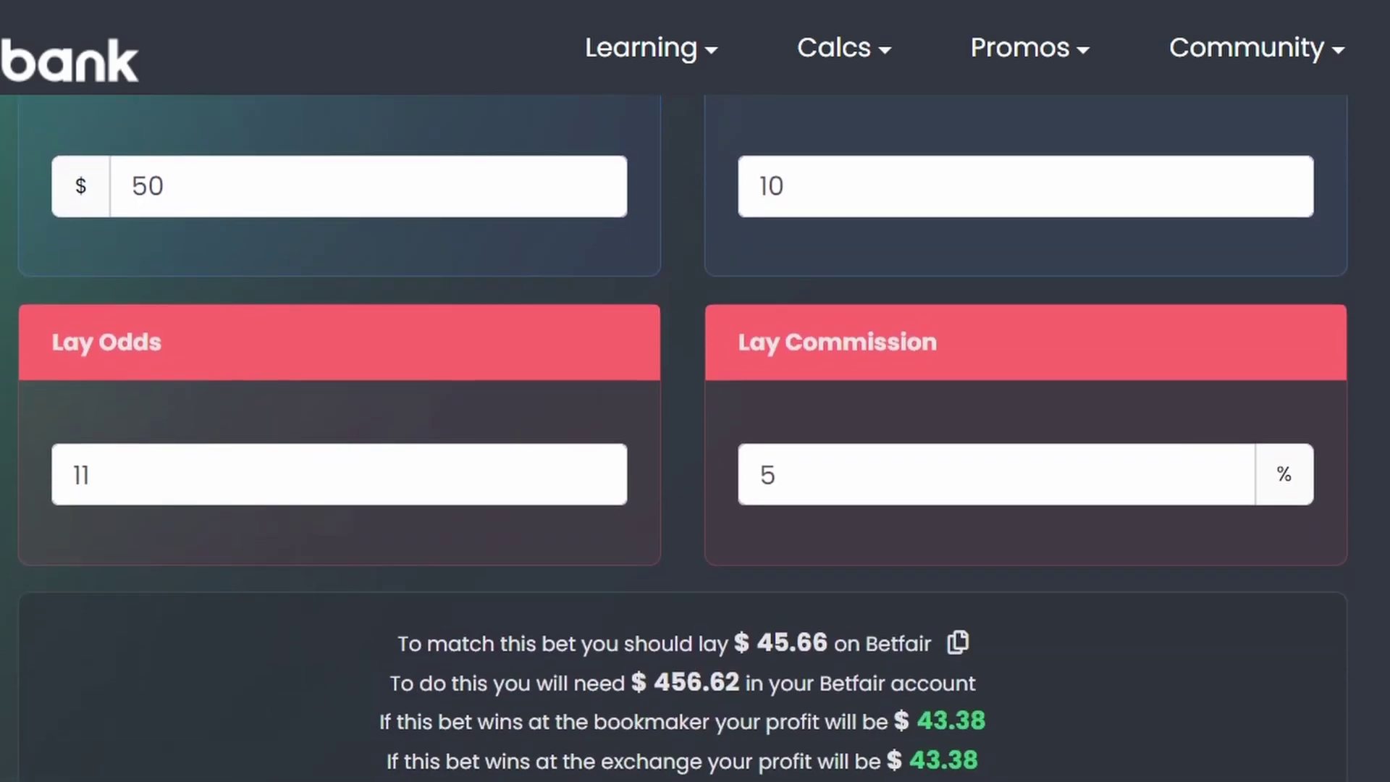
{"action": "scroll", "coordinate": [813, 590], "scroll_direction": "down", "scroll_amount": 2}
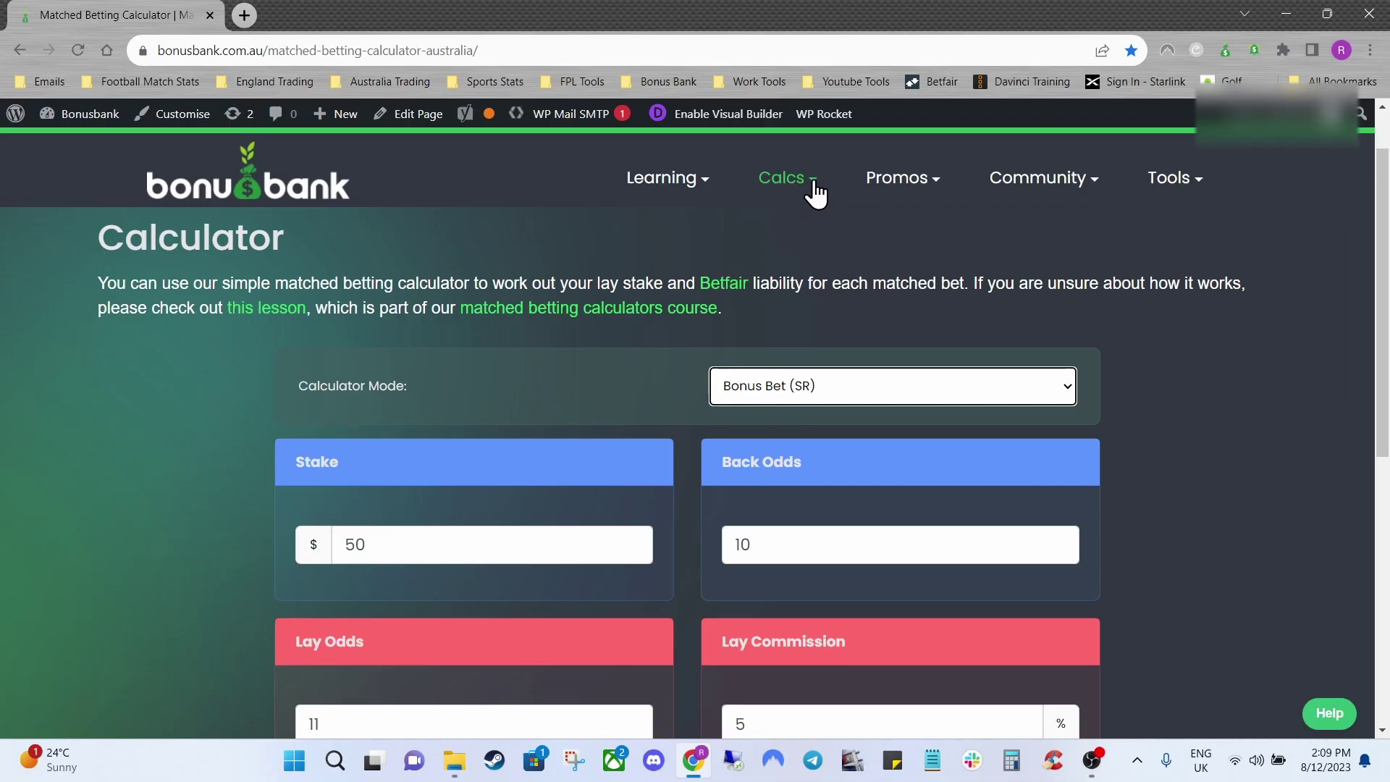
- Open the Advanced Back/Lay calculator and confirm it stays in Qualifying Bet mode
{"action": "mouse_move", "coordinate": [817, 194]}
{"action": "mouse_move", "coordinate": [803, 217]}
{"action": "left_click", "coordinate": [954, 253]}
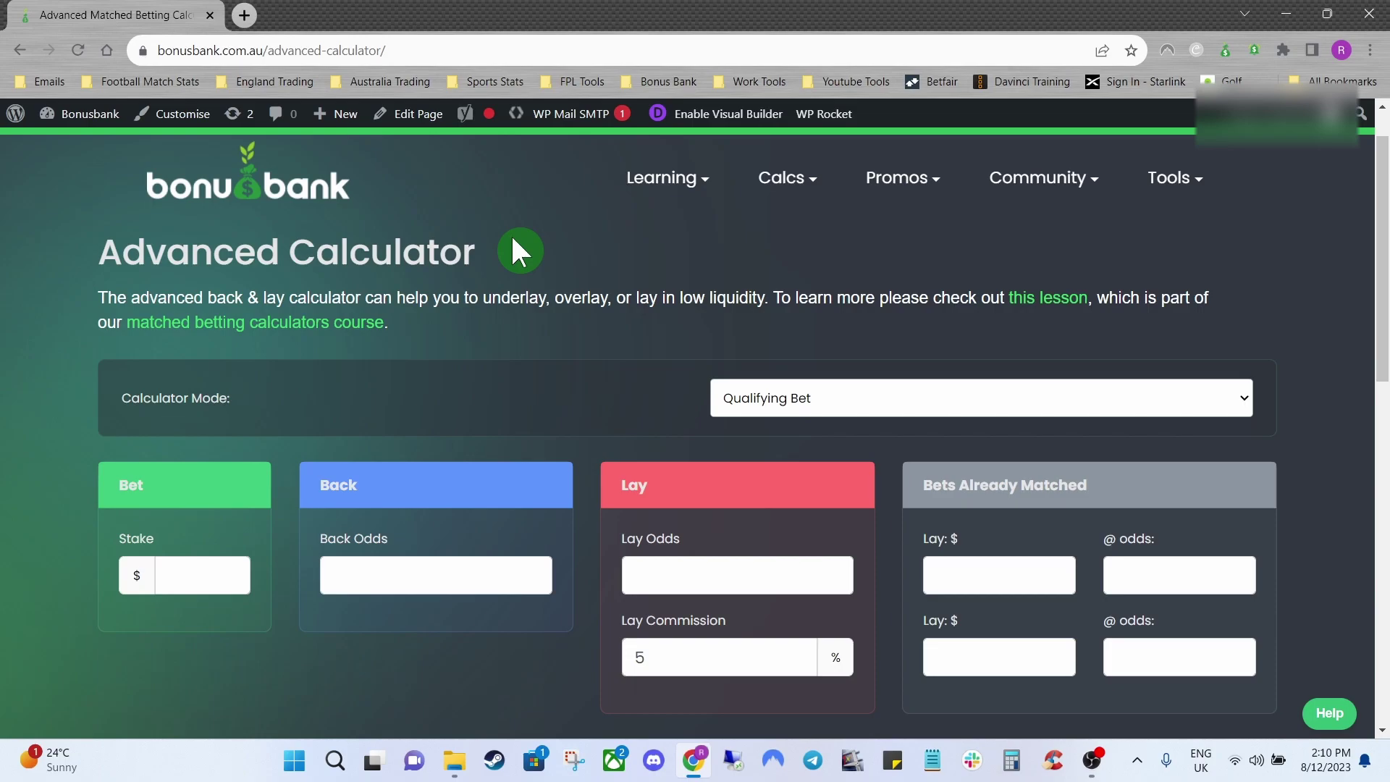
{"action": "left_click", "coordinate": [832, 400]}
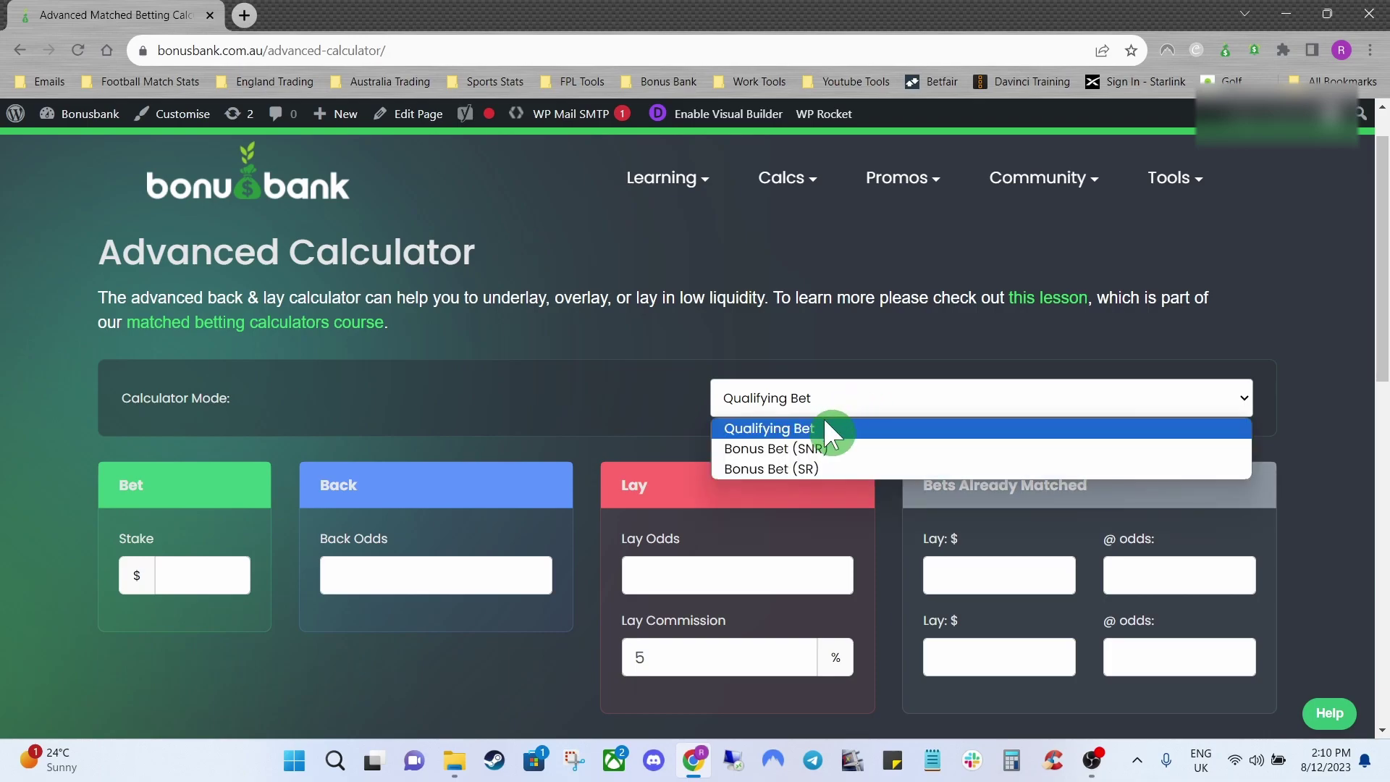
{"action": "left_click", "coordinate": [1006, 402]}
{"action": "scroll", "coordinate": [265, 378], "scroll_direction": "down", "scroll_amount": 1}
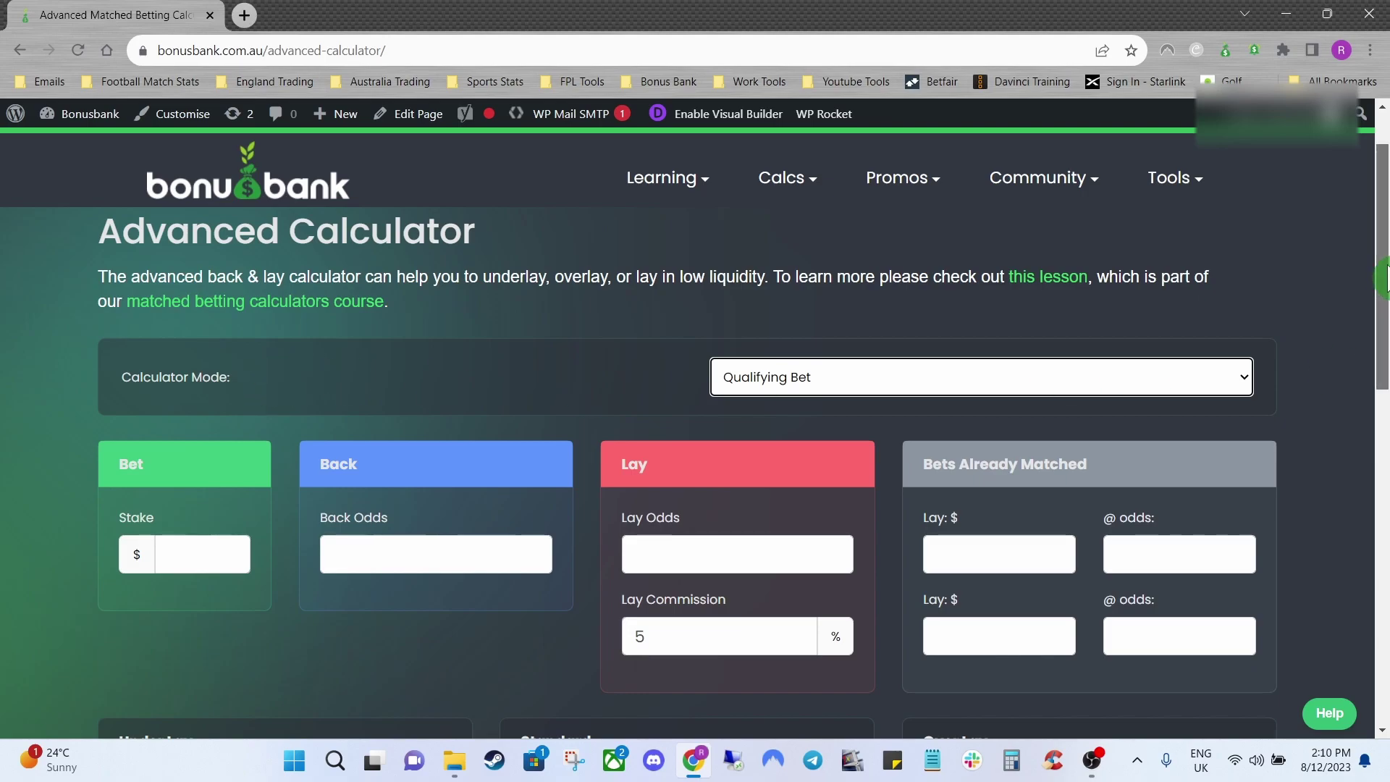
{"action": "scroll", "coordinate": [1384, 278], "scroll_direction": "down", "scroll_amount": 1}
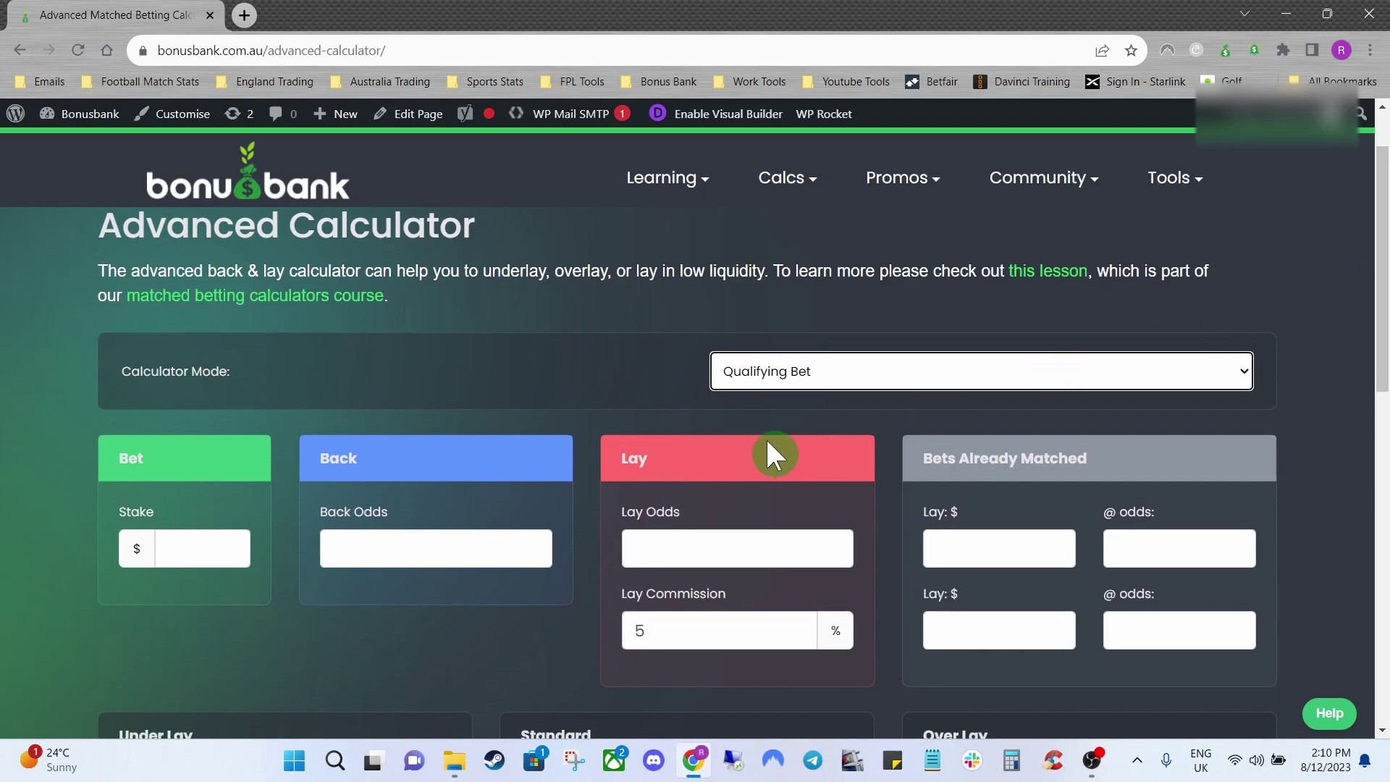
{"action": "left_click", "coordinate": [207, 547]}
{"action": "type", "text": "5"}
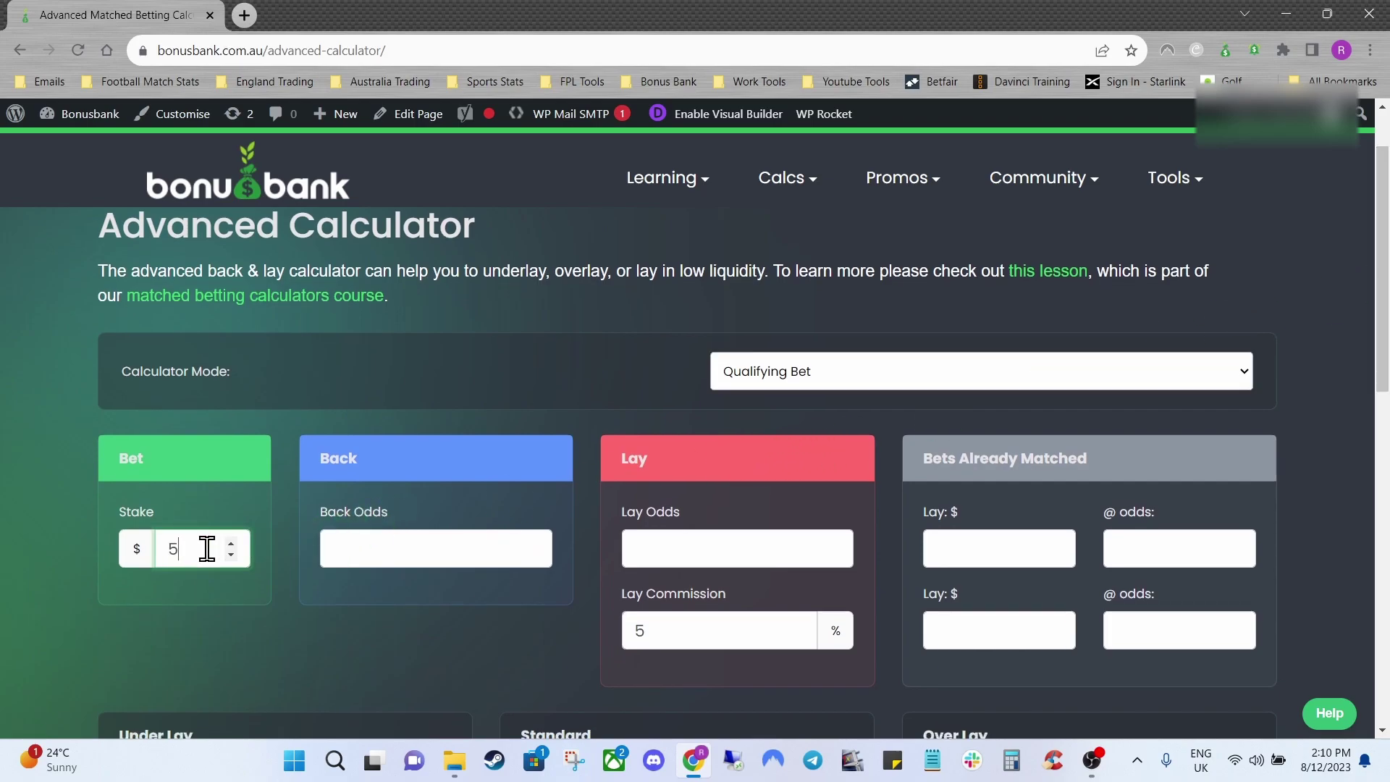
{"action": "type", "text": "0"}
{"action": "left_click", "coordinate": [438, 548]}
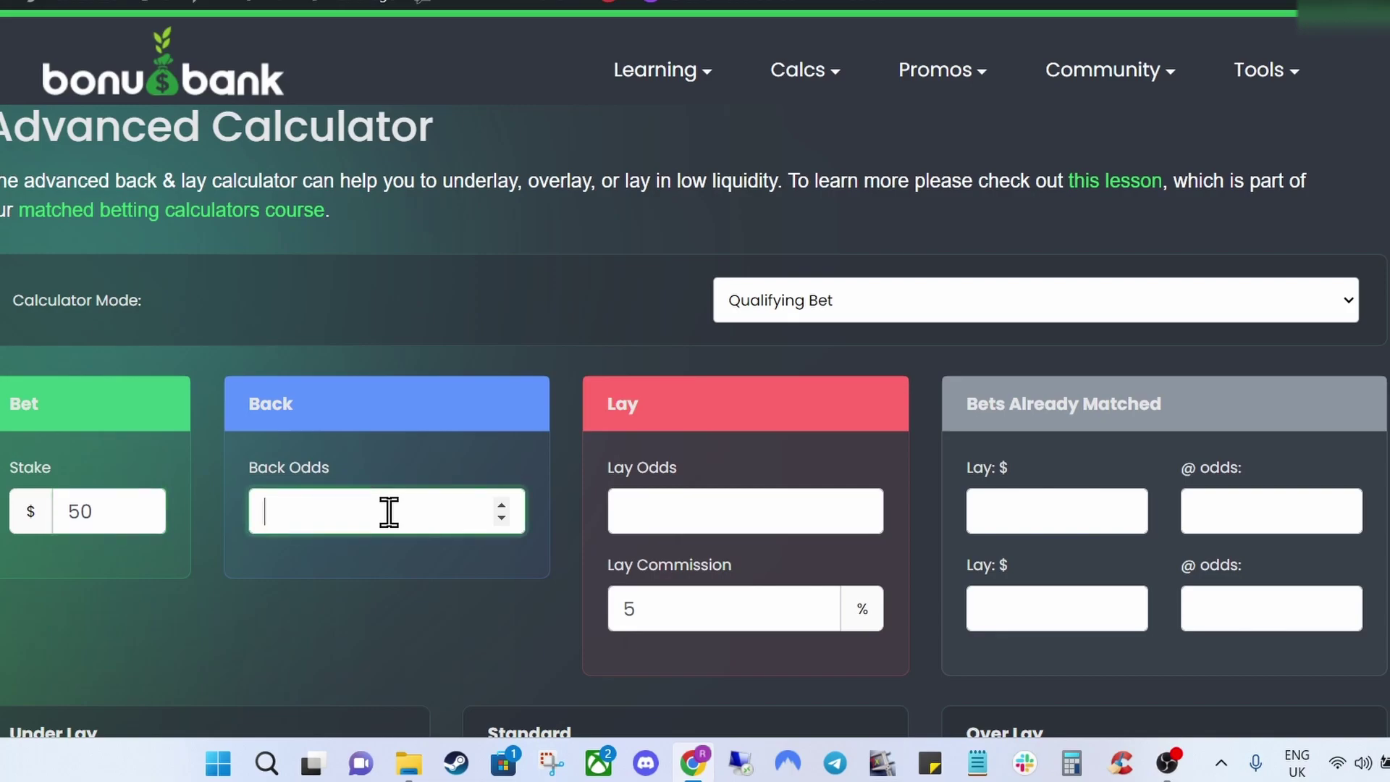
{"action": "type", "text": "2"}
{"action": "left_click", "coordinate": [876, 481]}
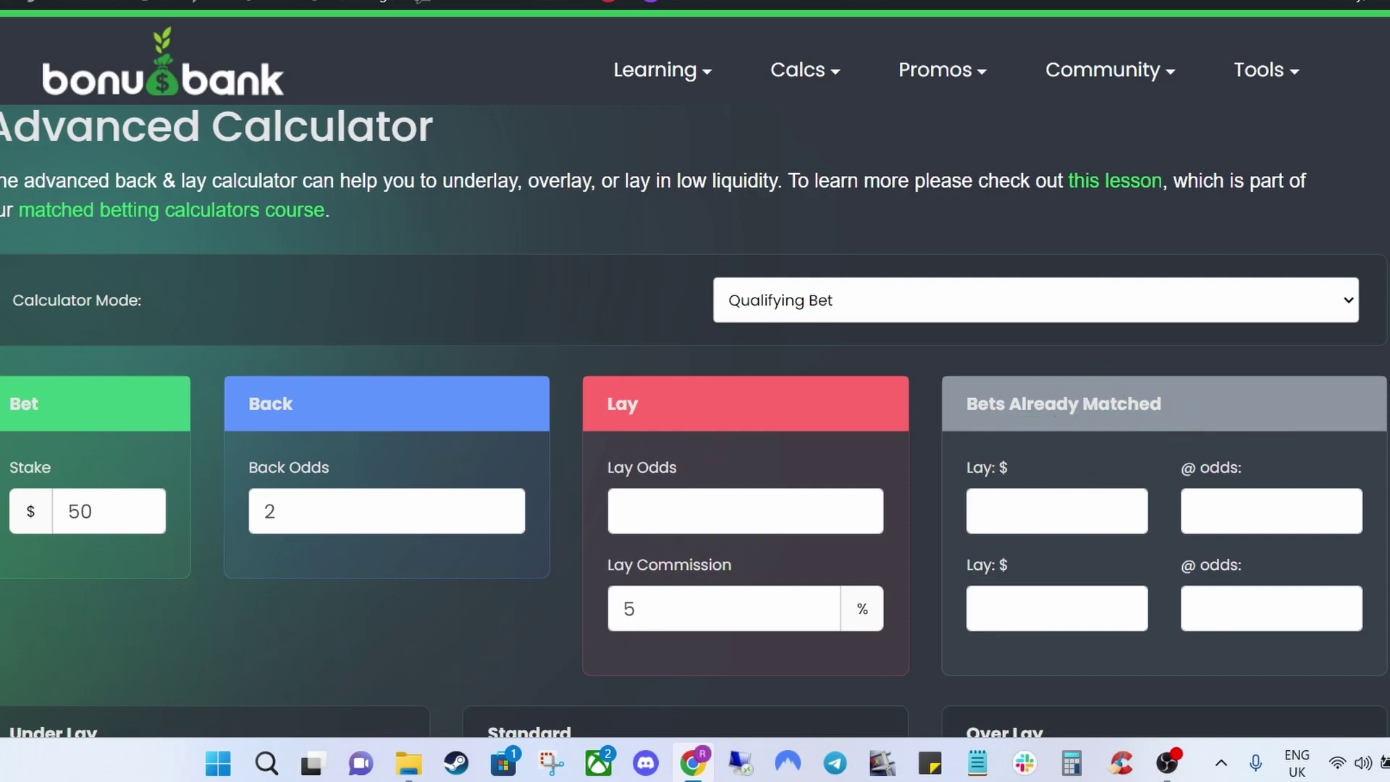
{"action": "left_click", "coordinate": [1043, 597]}
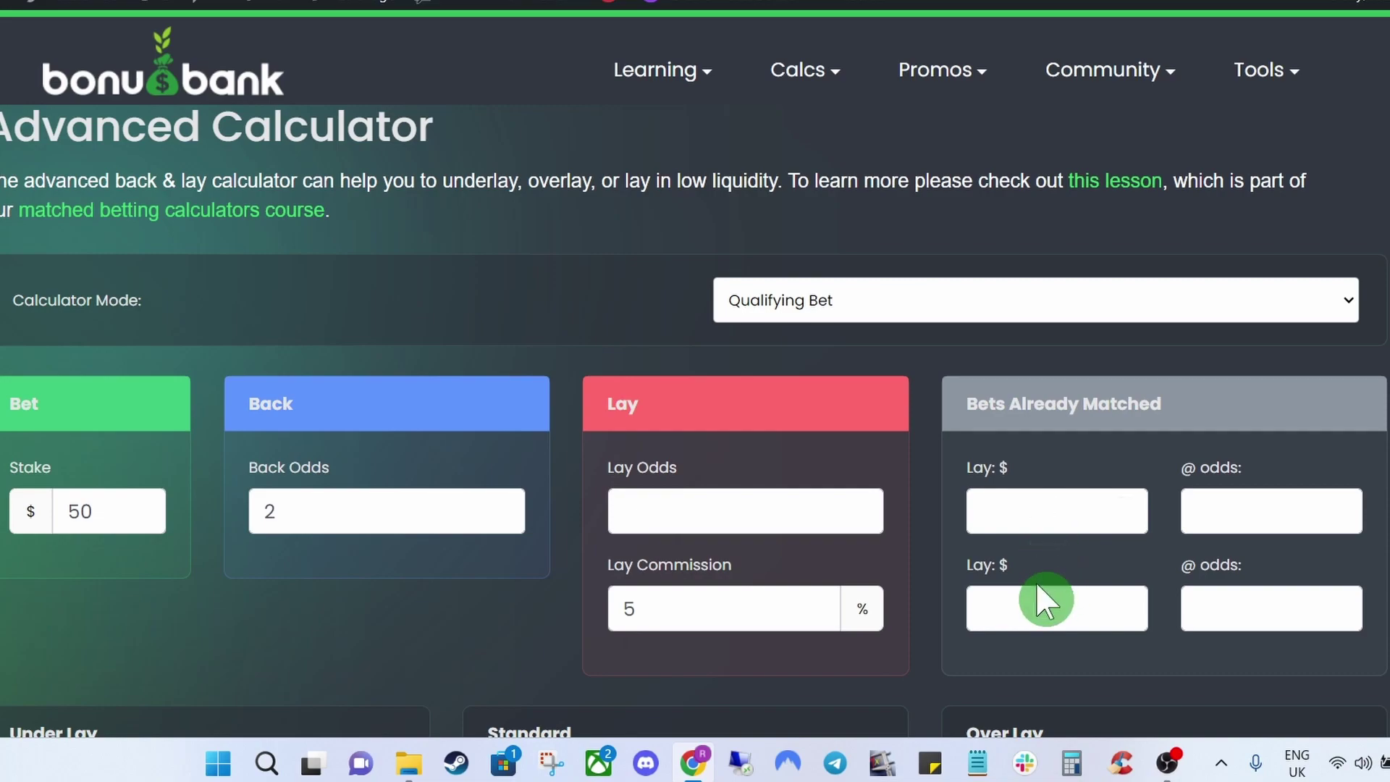
{"action": "left_click", "coordinate": [1028, 508]}
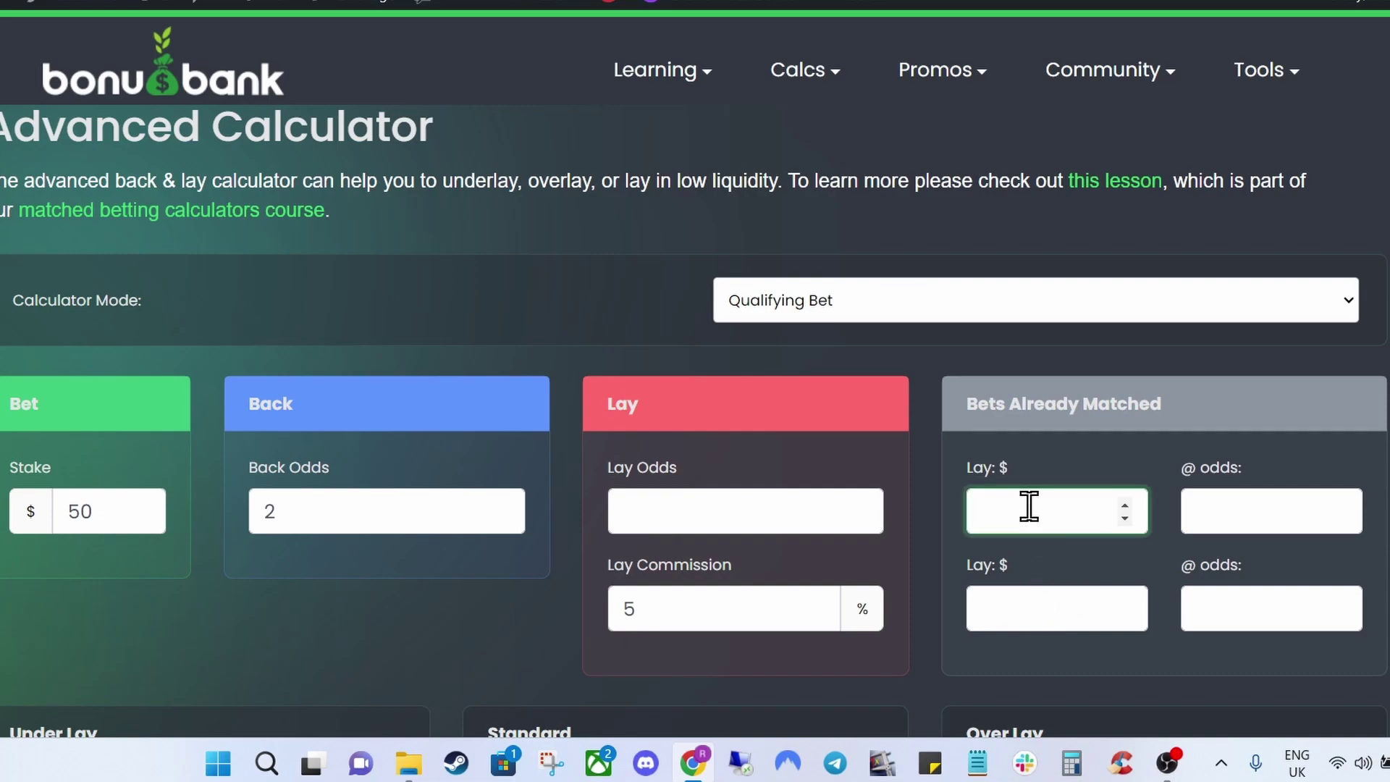
{"action": "left_click", "coordinate": [1235, 509]}
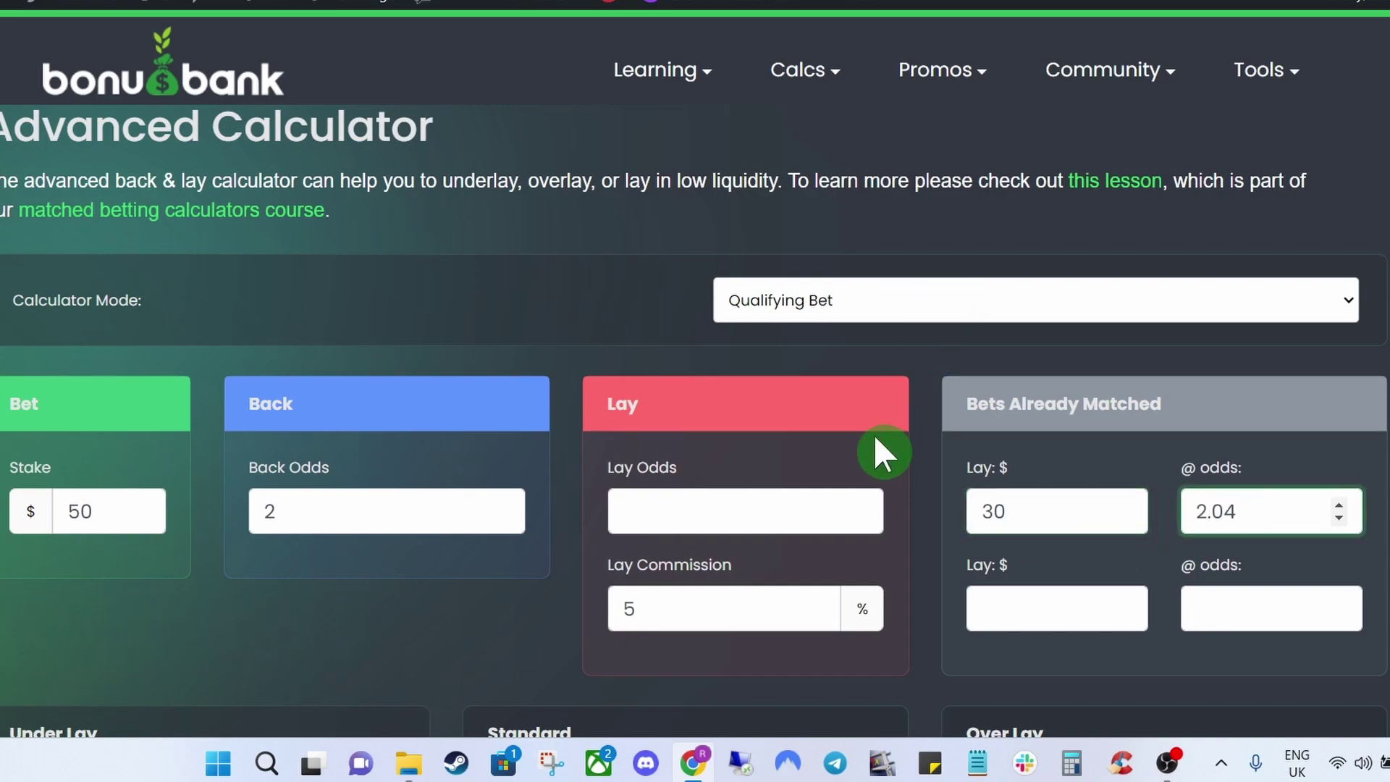
{"action": "left_click", "coordinate": [663, 511]}
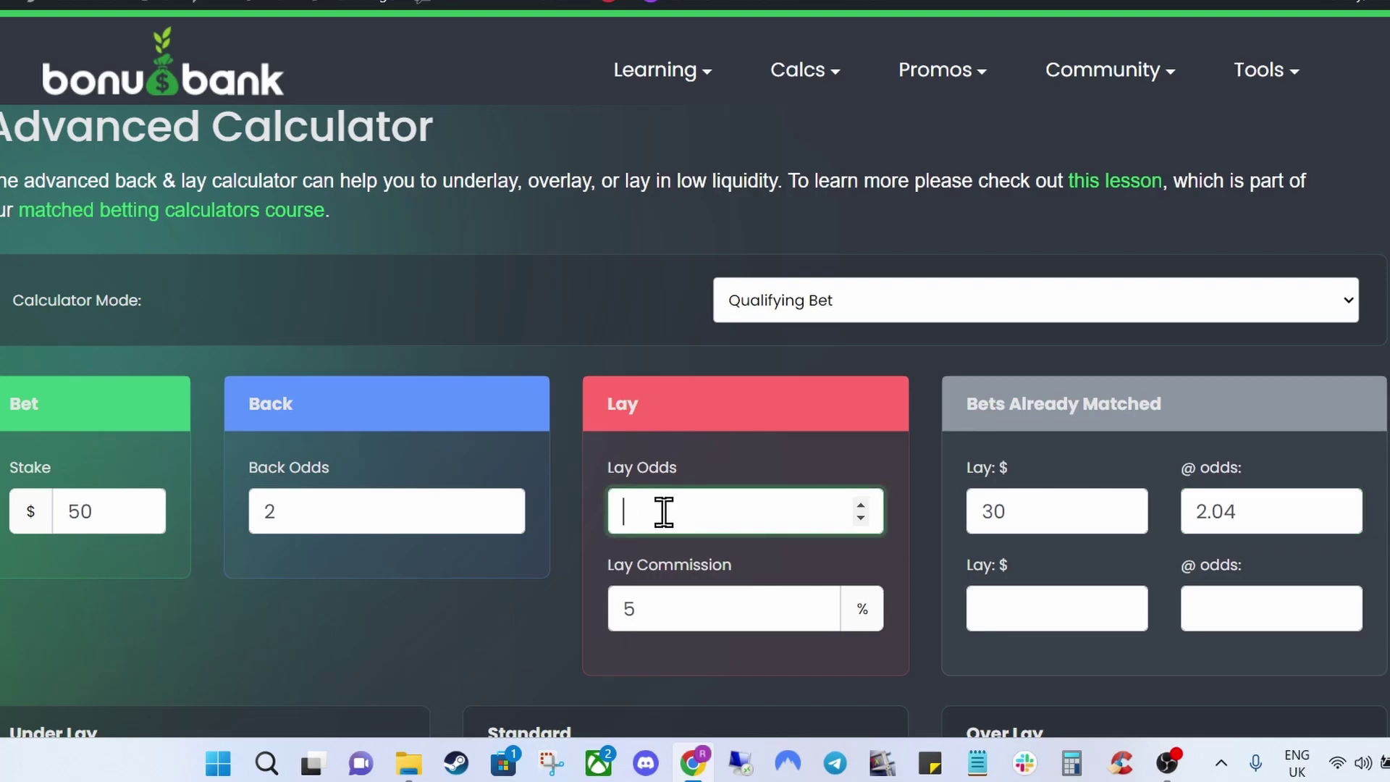
{"action": "scroll", "coordinate": [1141, 193], "scroll_direction": "down", "scroll_amount": 5}
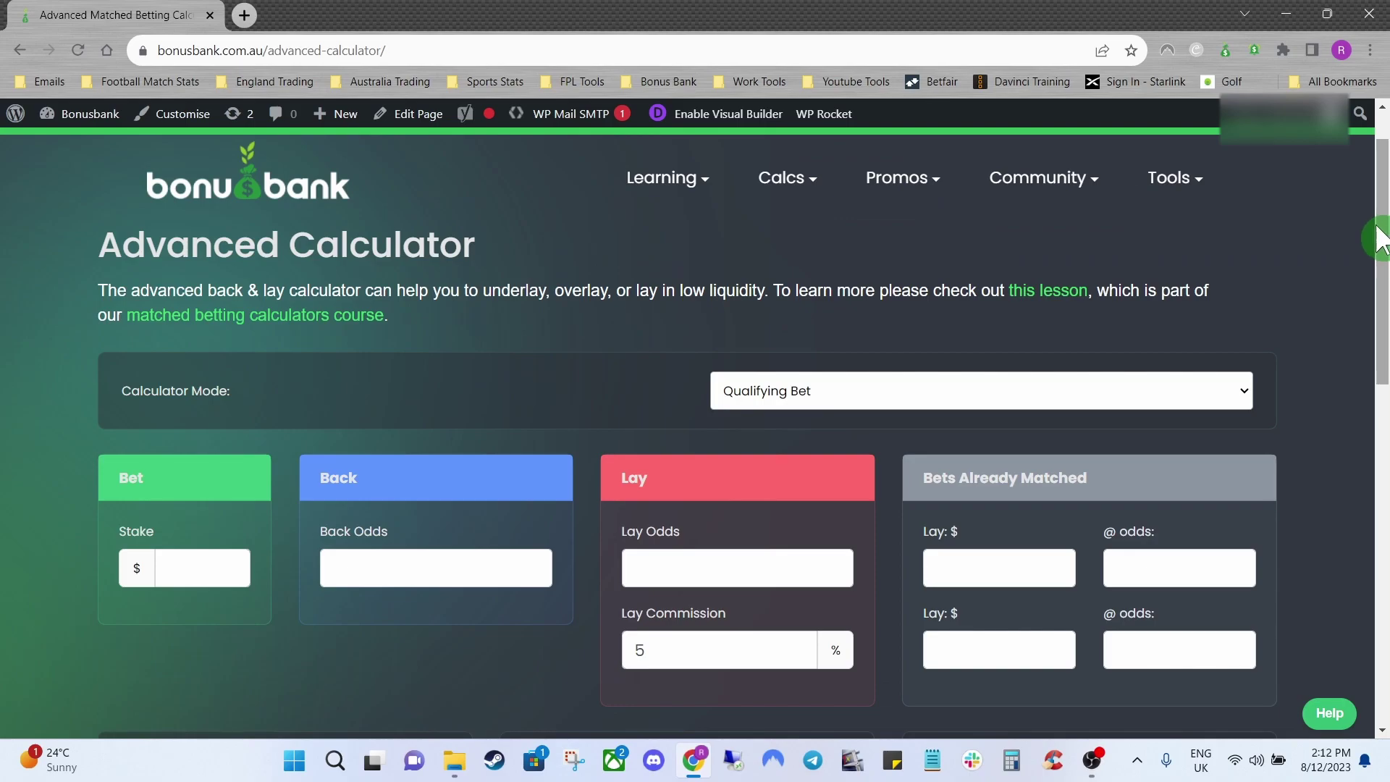
- Switch the Advanced Calculator mode to Bonus Bet (SNR)
{"action": "left_click_drag", "start_coordinate": [1381, 203], "coordinate": [1351, 242]}
{"action": "left_click", "coordinate": [1227, 250]}
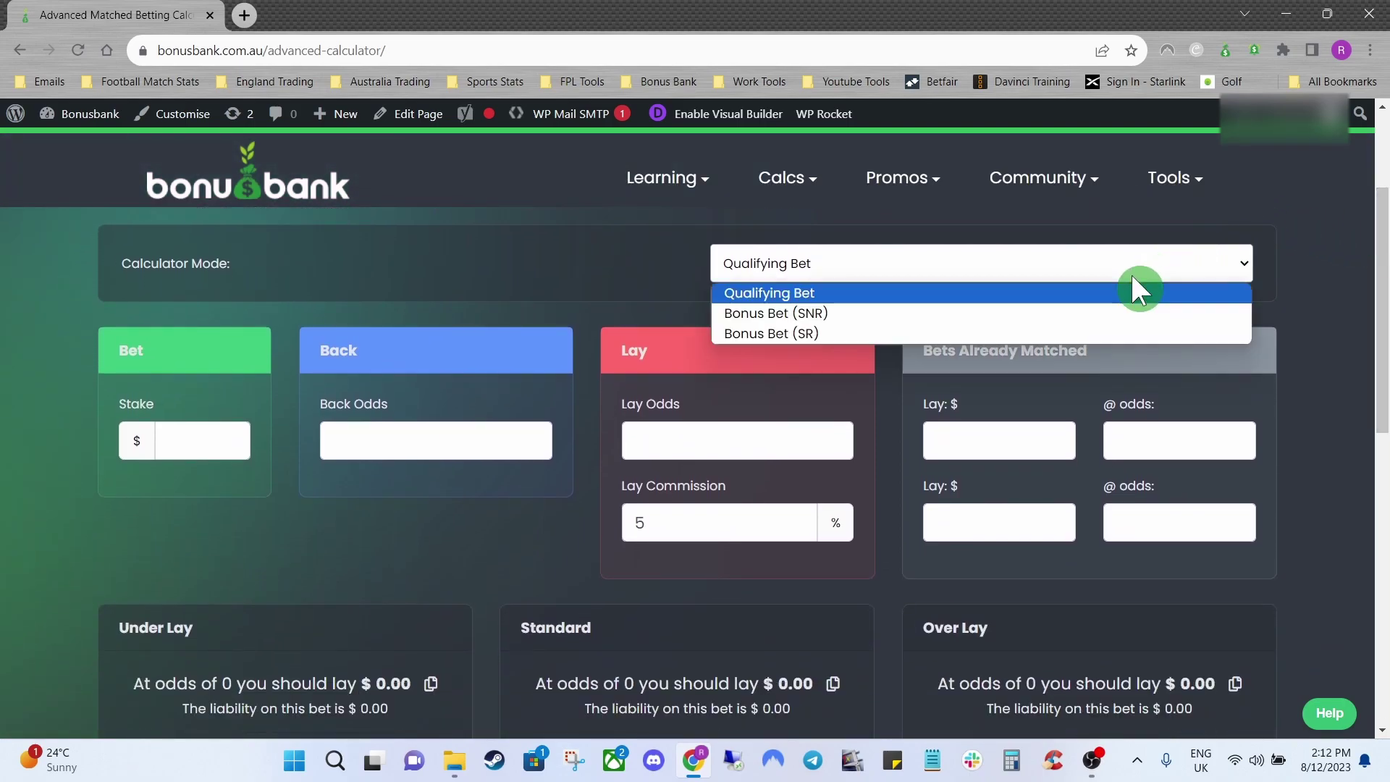
{"action": "left_click", "coordinate": [1009, 313]}
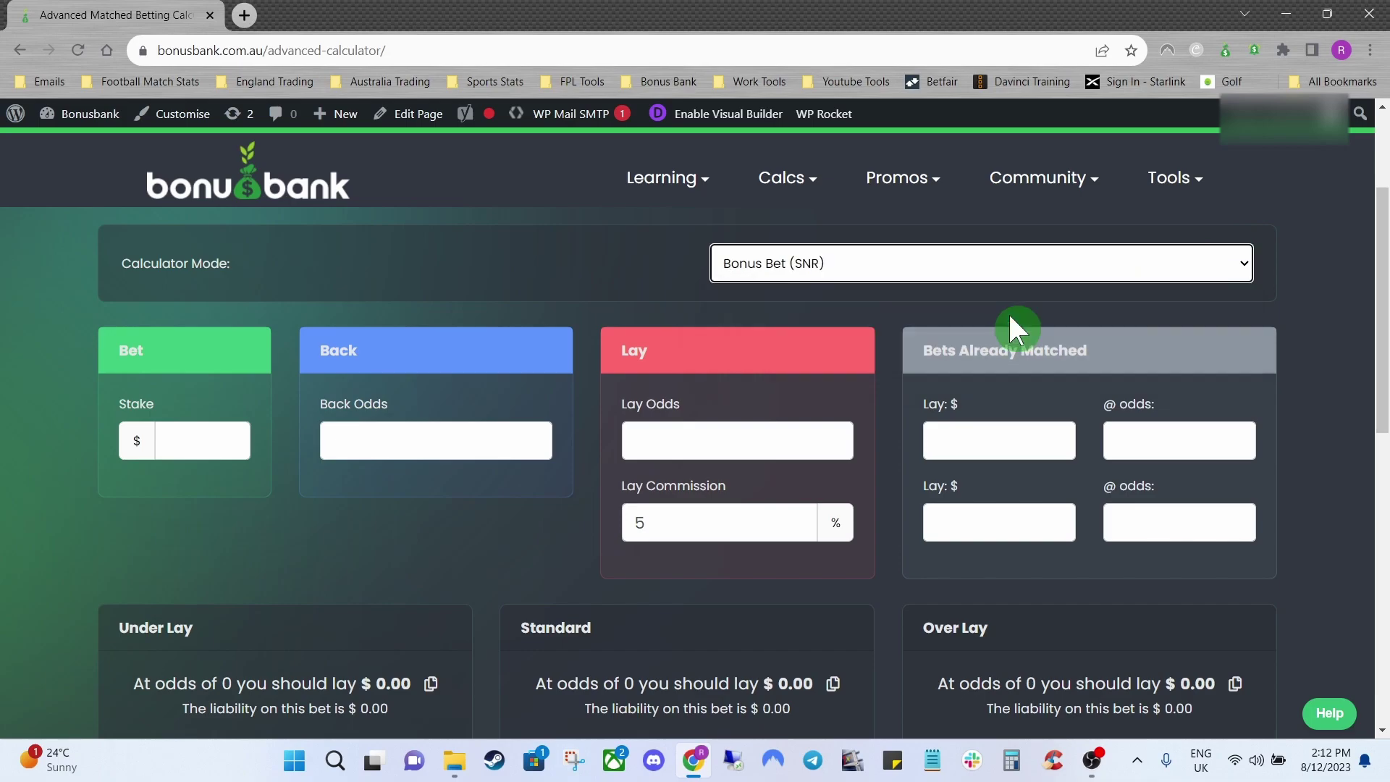
- Enter a $50 stake, back odds 10 and lay odds 11, showing $40.00/$41.10/$52.63 lays
{"action": "left_click", "coordinate": [189, 440]}
{"action": "type", "text": "50"}
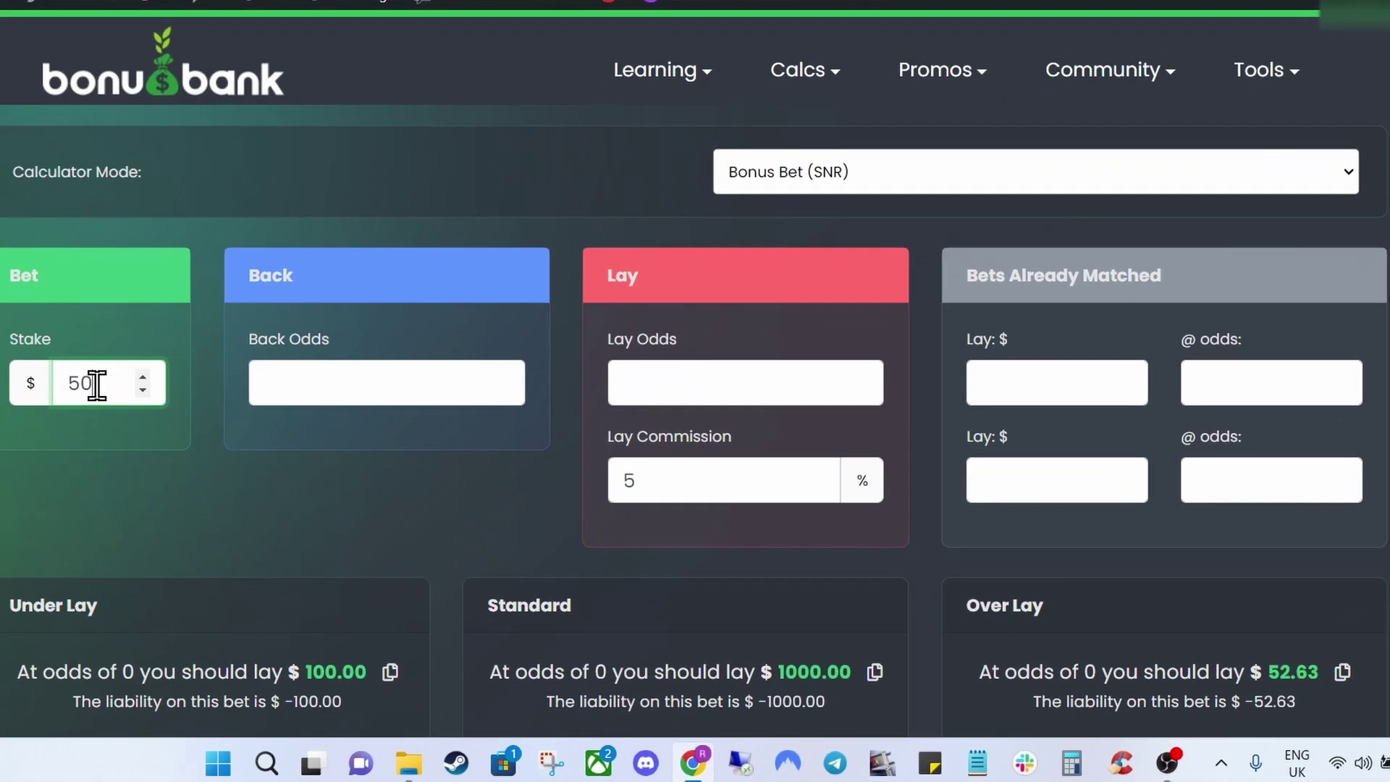
{"action": "left_click", "coordinate": [327, 386]}
{"action": "type", "text": "10"}
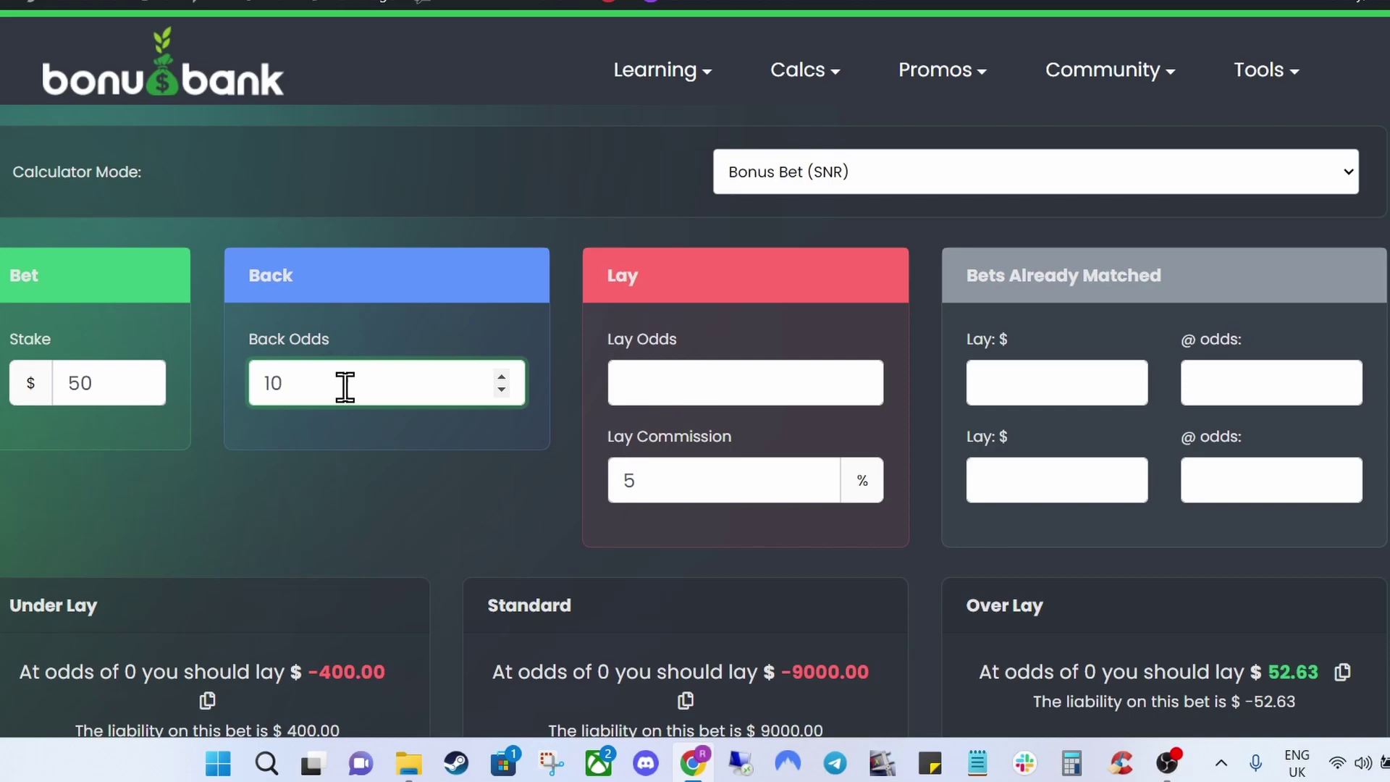
{"action": "left_click", "coordinate": [702, 385]}
{"action": "type", "text": "11"}
{"action": "left_click", "coordinate": [42, 479]}
{"action": "scroll", "coordinate": [41, 475], "scroll_direction": "down", "scroll_amount": 3}
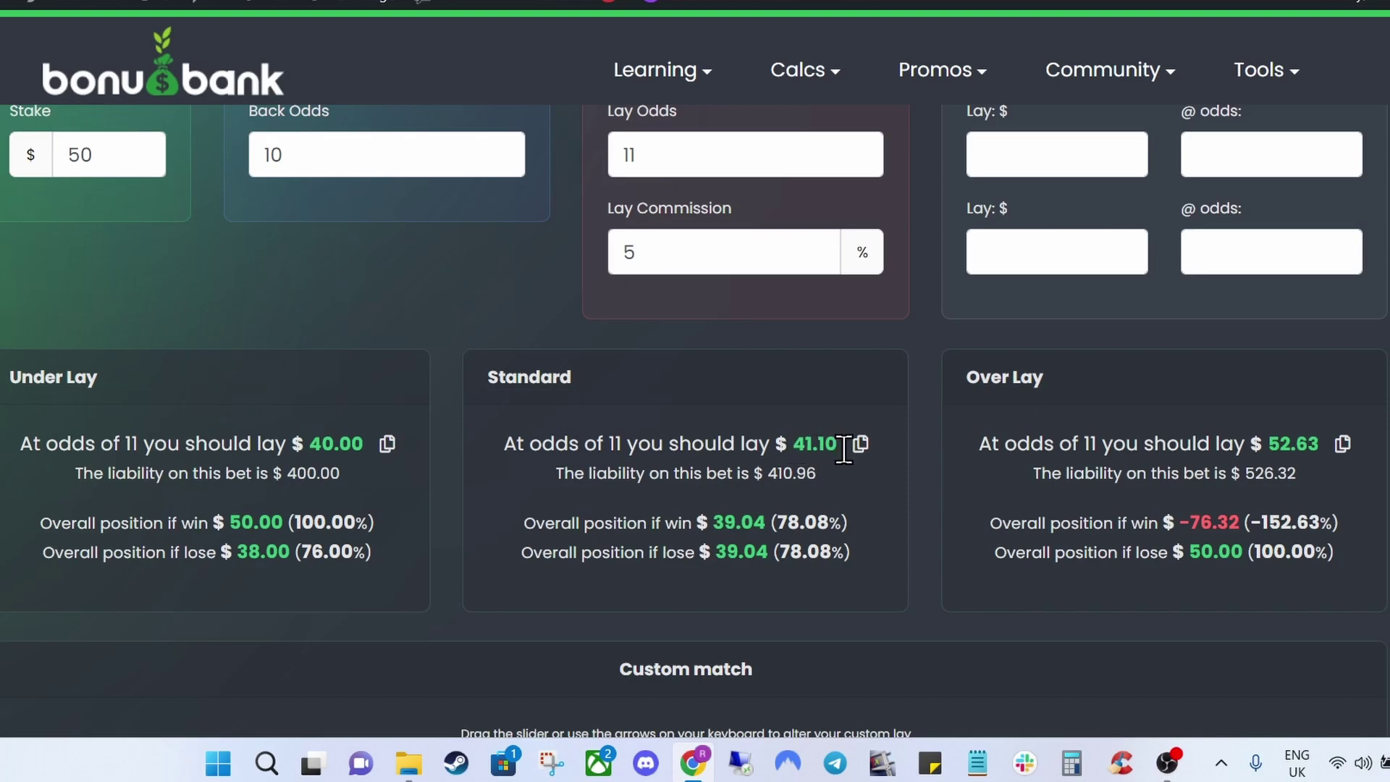
{"action": "left_click", "coordinate": [263, 540]}
{"action": "left_click", "coordinate": [55, 573]}
{"action": "left_click", "coordinate": [291, 564]}
{"action": "left_click", "coordinate": [1197, 396]}
{"action": "scroll", "coordinate": [693, 422], "scroll_direction": "down", "scroll_amount": 1}
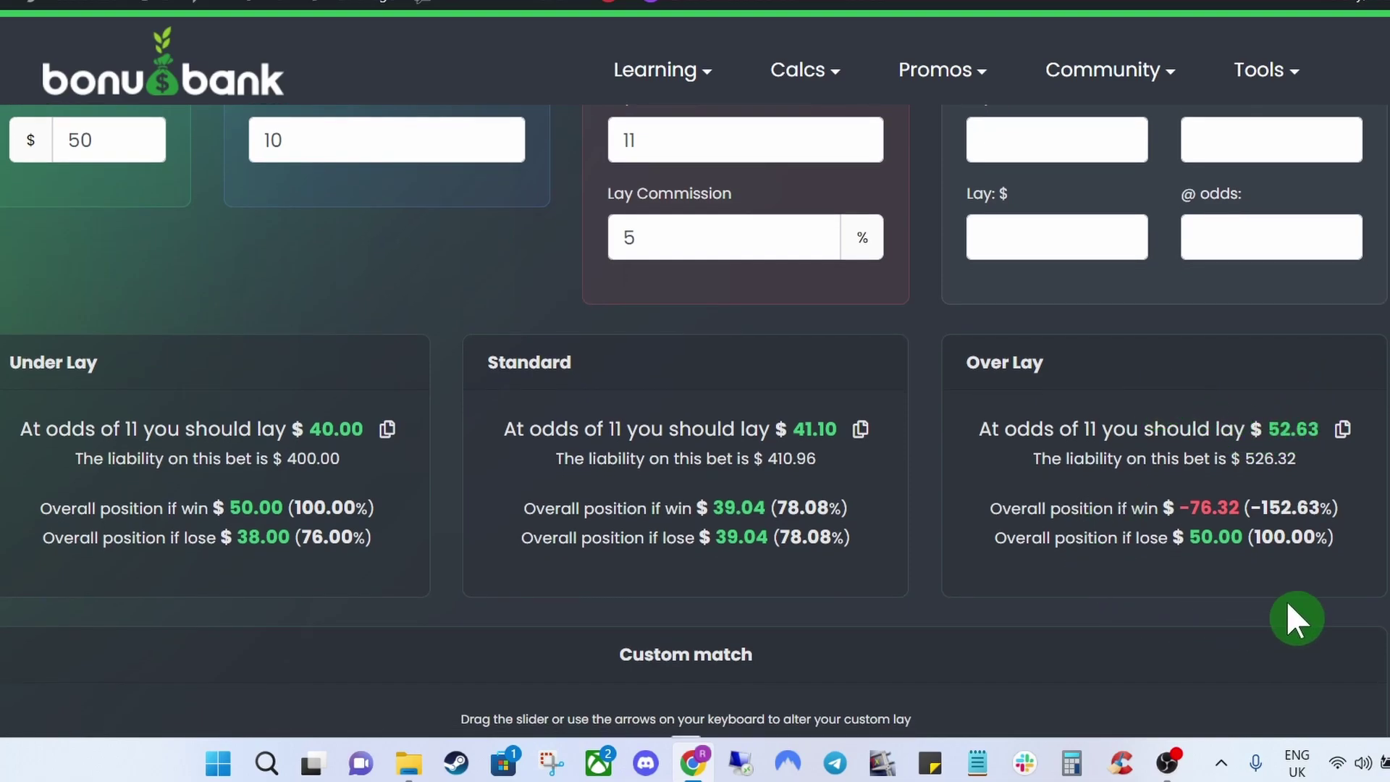
{"action": "left_click", "coordinate": [1089, 568]}
- Drag the Custom match slider to about -17%, for a $35.00 lay at odds 11
{"action": "scroll", "coordinate": [1257, 507], "scroll_direction": "down", "scroll_amount": 4}
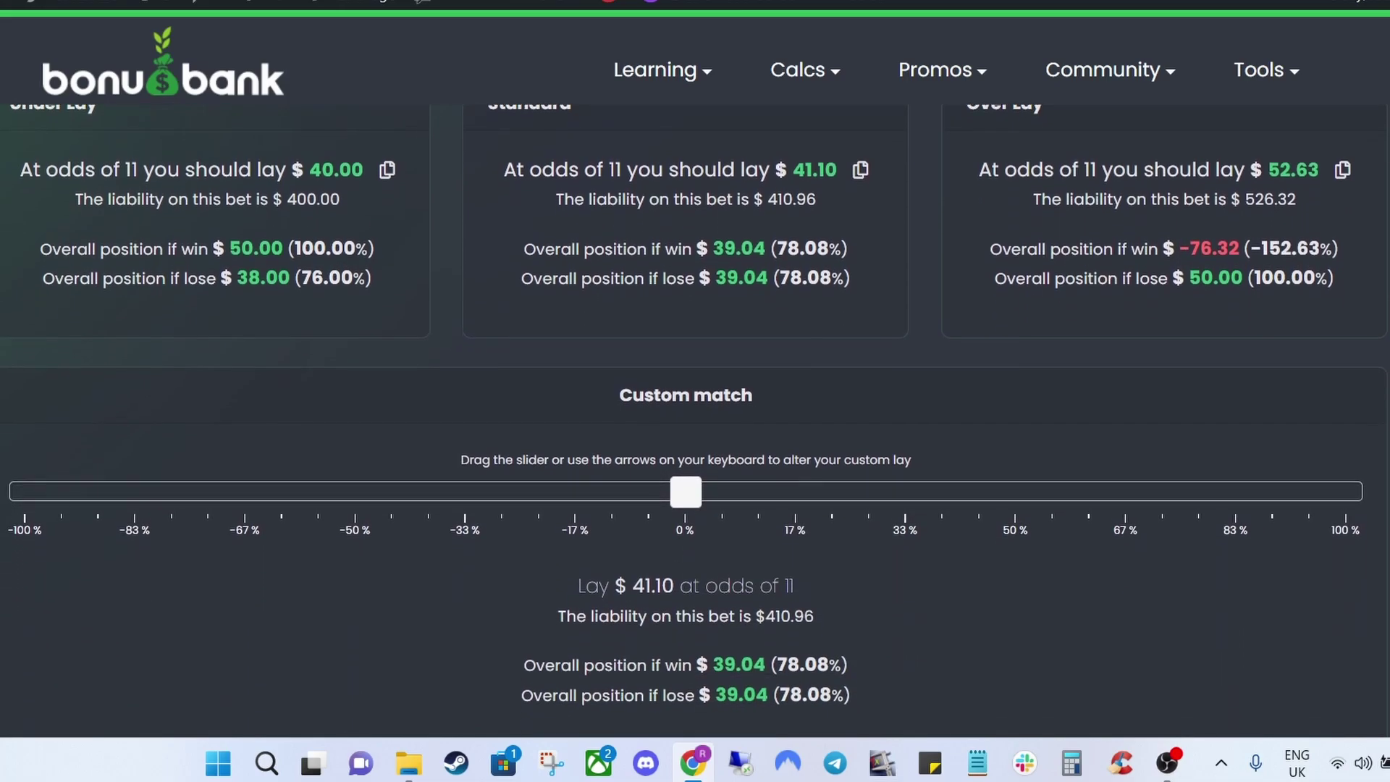
{"action": "scroll", "coordinate": [693, 427], "scroll_direction": "down", "scroll_amount": 1}
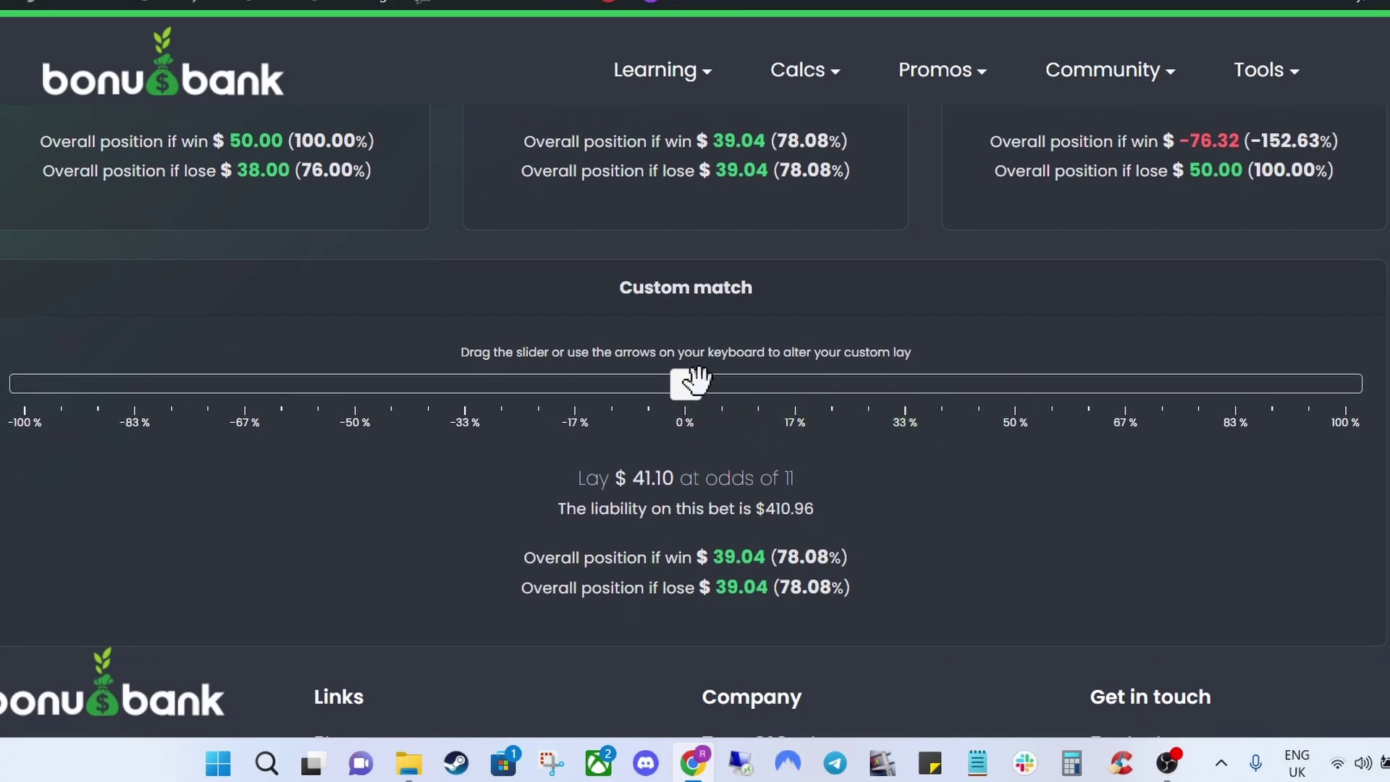
{"action": "left_click_drag", "start_coordinate": [686, 386], "coordinate": [590, 389]}
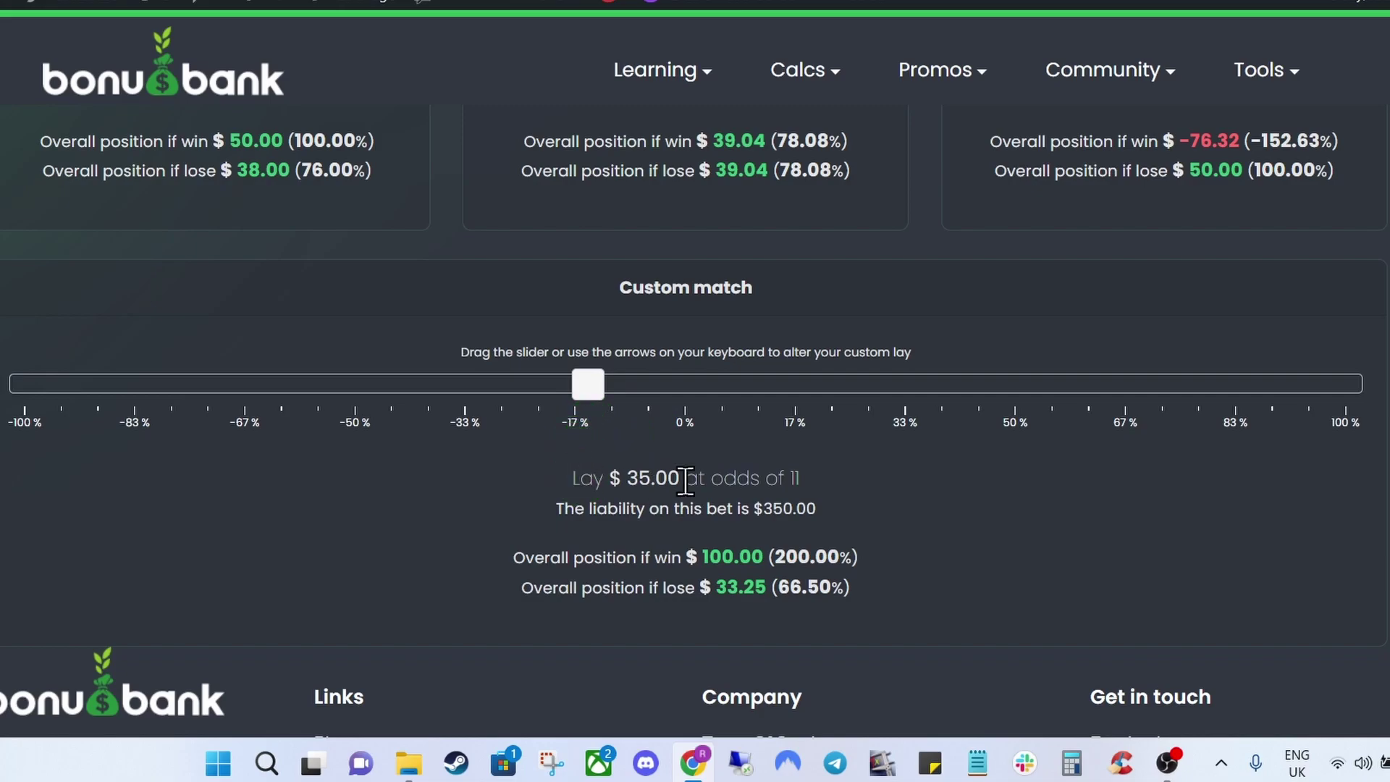
{"action": "scroll", "coordinate": [693, 428], "scroll_direction": "down", "scroll_amount": 1}
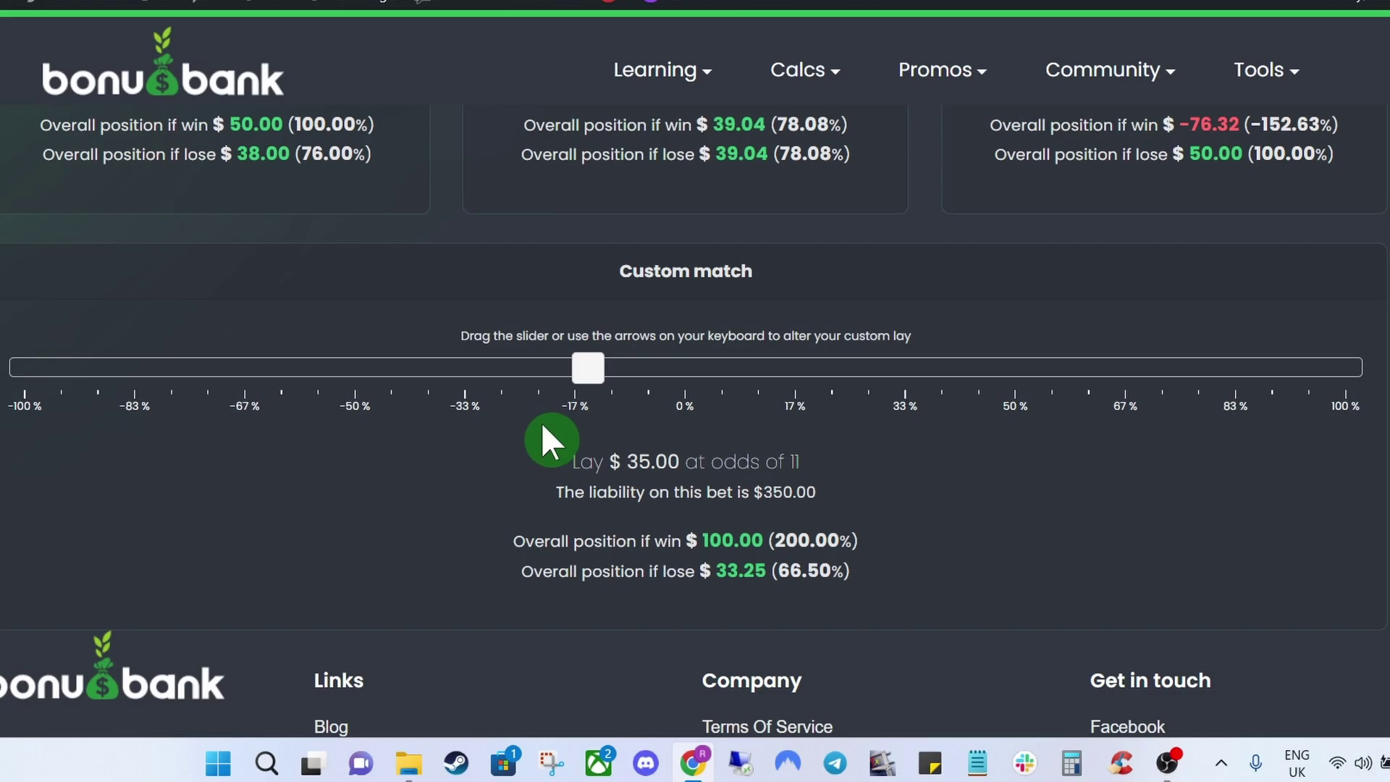
{"action": "scroll", "coordinate": [1170, 419], "scroll_direction": "up", "scroll_amount": 8}
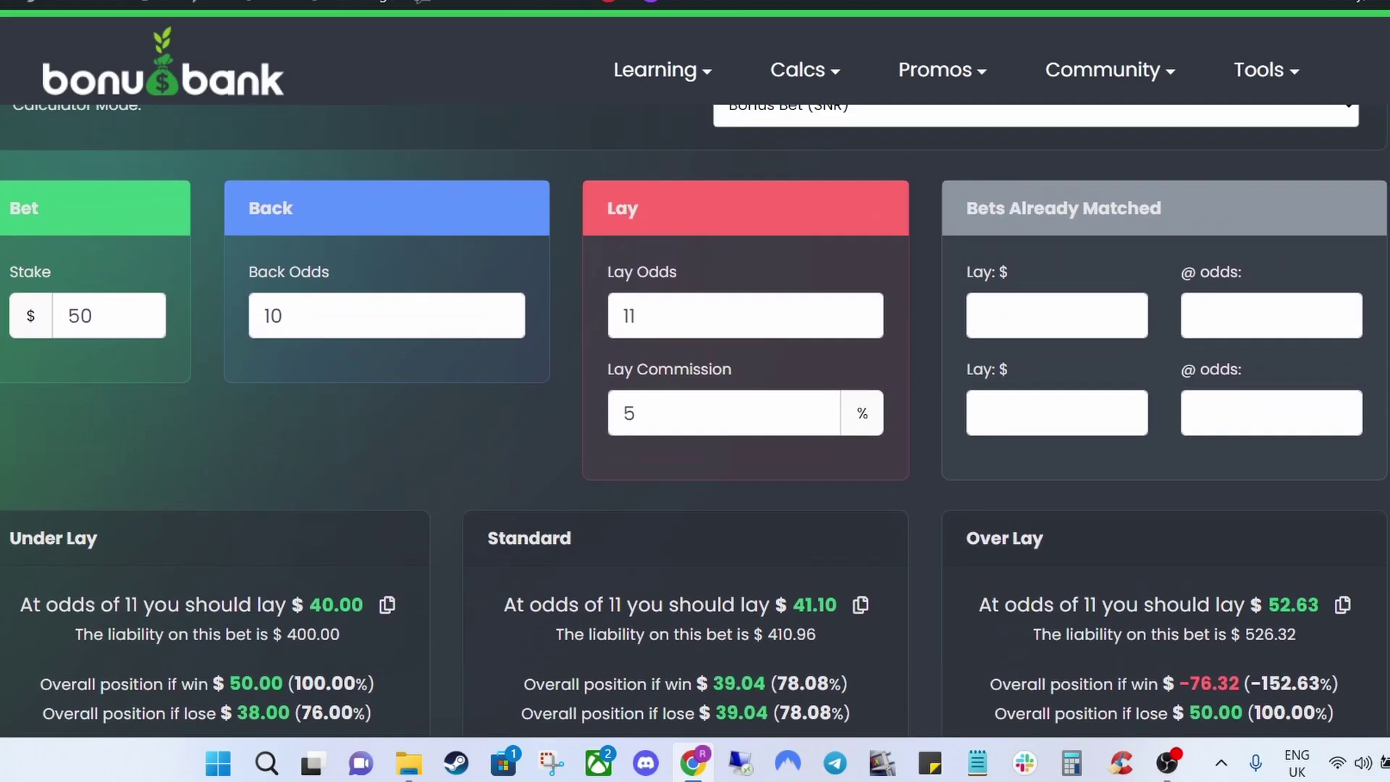
{"action": "scroll", "coordinate": [970, 199], "scroll_direction": "up", "scroll_amount": 2}
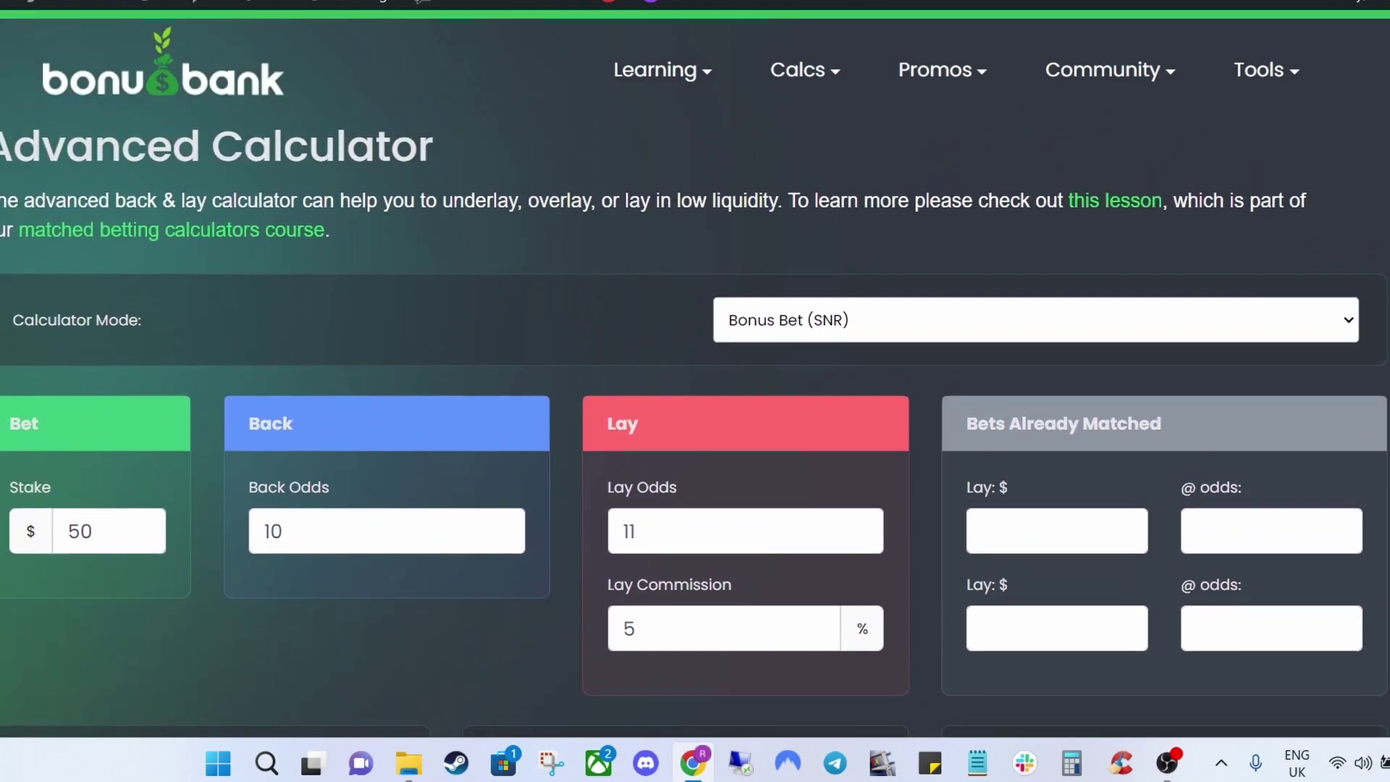